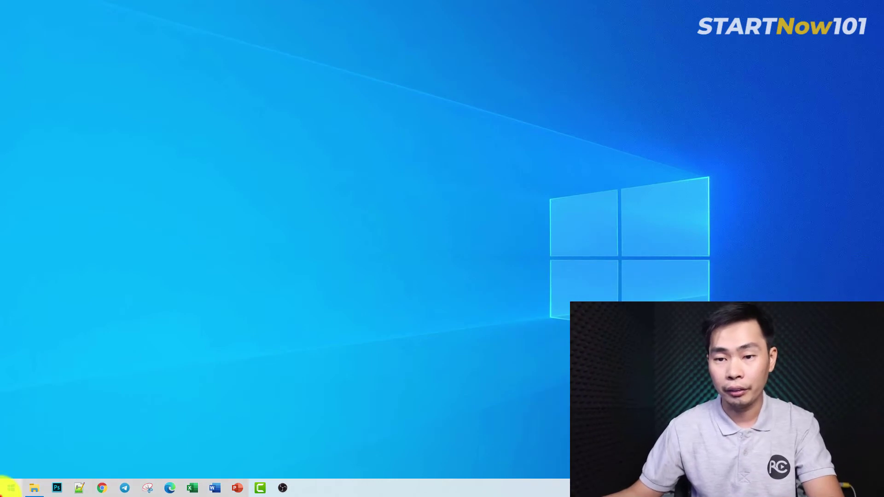
Launch Bandicam by searching 'ban' and move its window to the desktop's top-left
{"action": "left_click", "coordinate": [10, 487]}
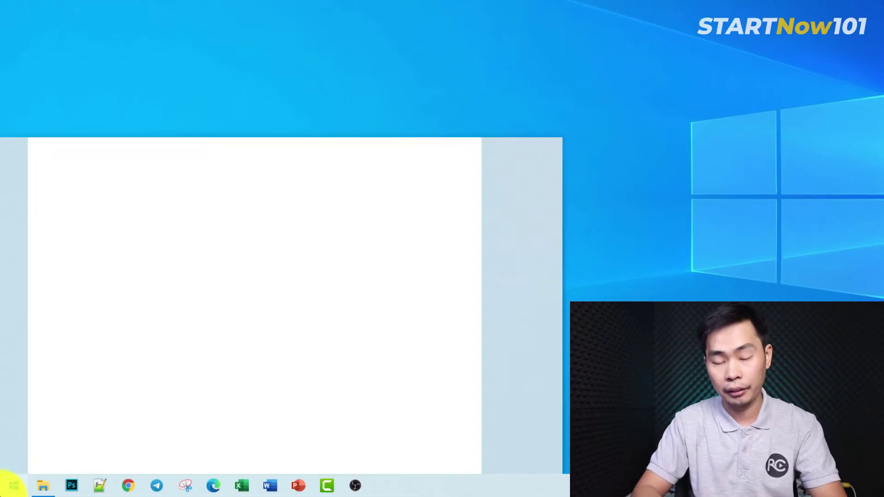
{"action": "type", "text": "ban"}
{"action": "key", "text": "Return"}
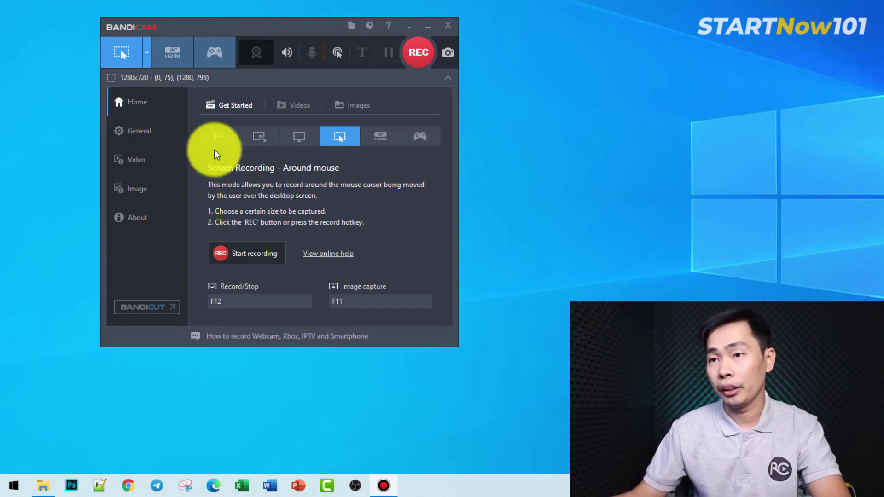
{"action": "mouse_move", "coordinate": [283, 27]}
{"action": "left_mouse_down"}
{"action": "mouse_move", "coordinate": [248, 3]}
{"action": "mouse_move", "coordinate": [336, 57]}
{"action": "mouse_move", "coordinate": [270, 14]}
{"action": "mouse_move", "coordinate": [278, 13]}
{"action": "left_mouse_up"}
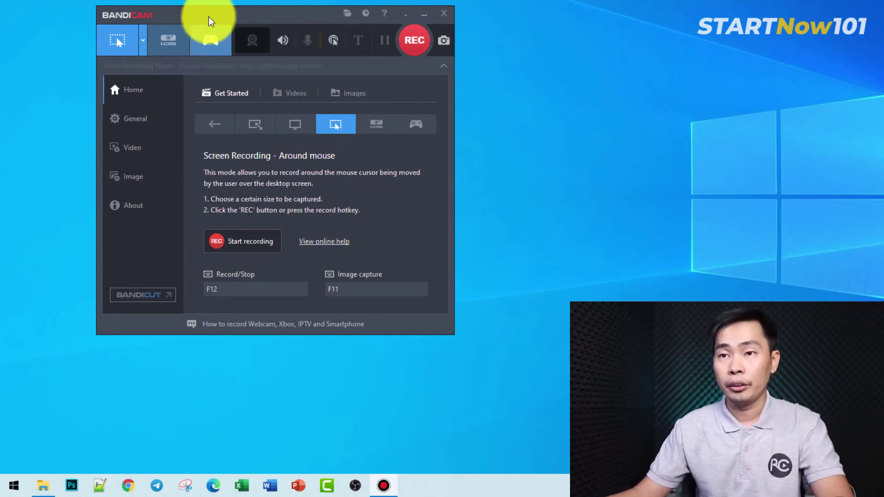
{"action": "left_click_drag", "start_coordinate": [213, 15], "coordinate": [179, 22]}
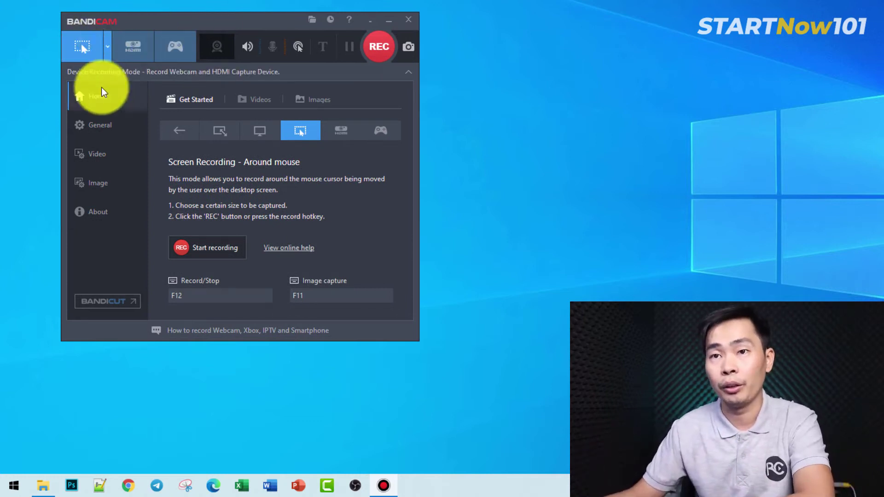
Switch the capture mode to Fullscreen, recording all of Display 1 at 1920x1080
{"action": "left_click", "coordinate": [107, 46]}
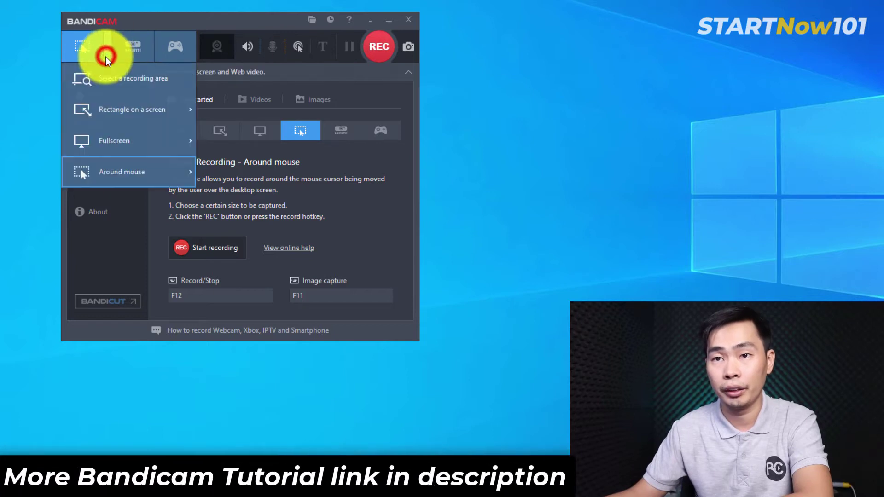
{"action": "left_click", "coordinate": [141, 145]}
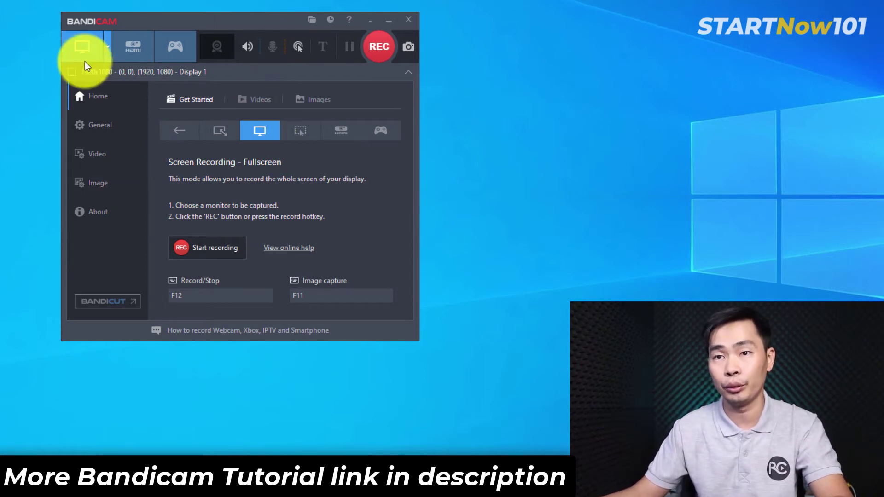
{"action": "left_click", "coordinate": [107, 46]}
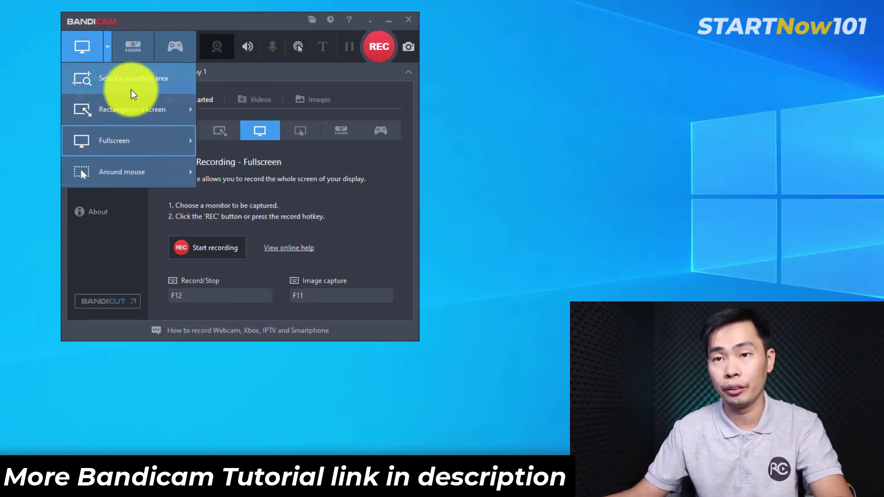
{"action": "left_click", "coordinate": [144, 92]}
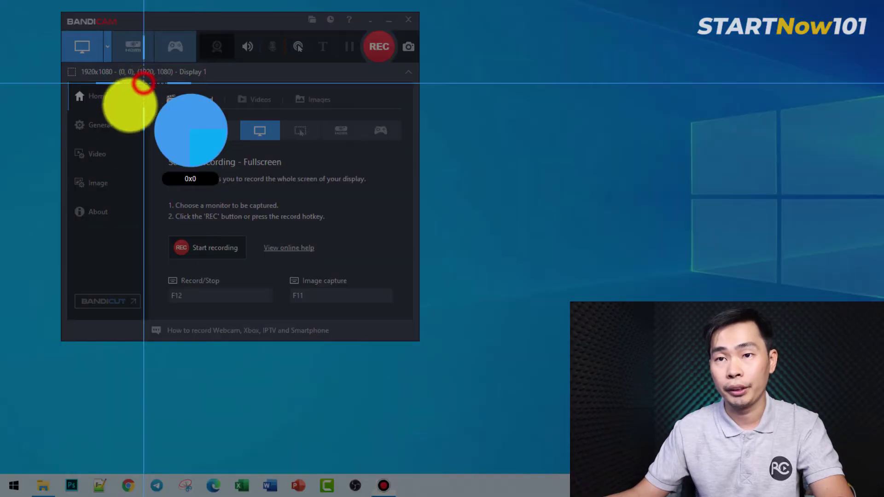
{"action": "left_click_drag", "start_coordinate": [23, 100], "coordinate": [578, 389]}
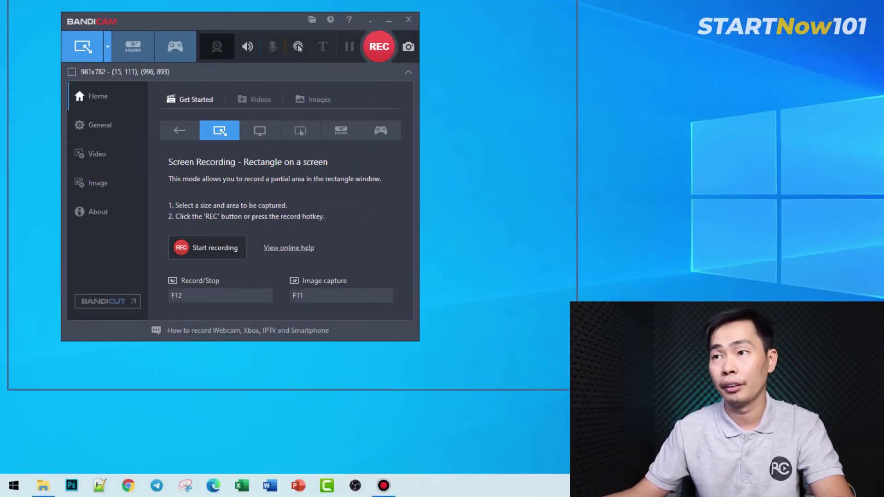
{"action": "left_click", "coordinate": [107, 46]}
{"action": "mouse_move", "coordinate": [118, 170]}
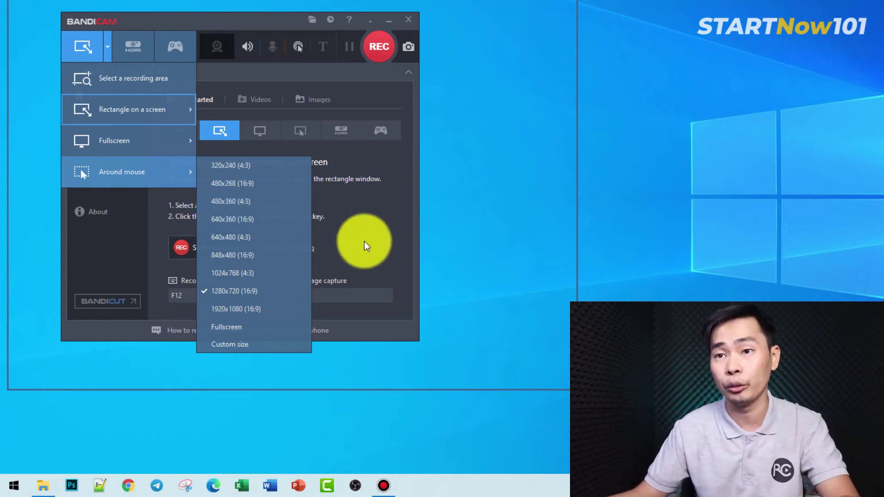
{"action": "mouse_move", "coordinate": [142, 128]}
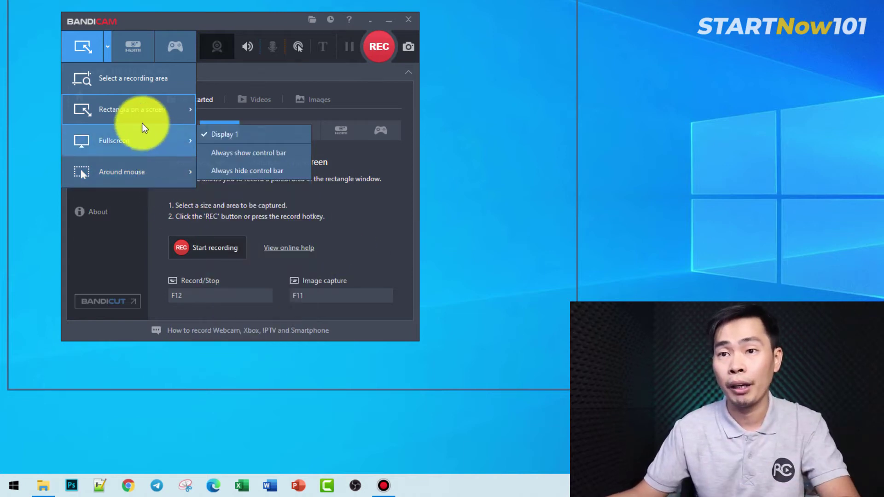
{"action": "left_click", "coordinate": [172, 145]}
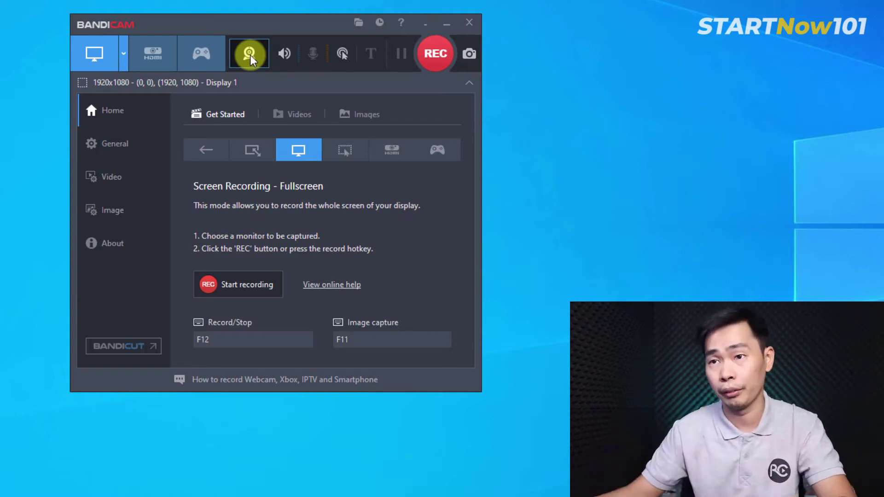
Set the recorded mouse cursor size to 150% in the mouse effect settings
{"action": "left_click", "coordinate": [283, 54]}
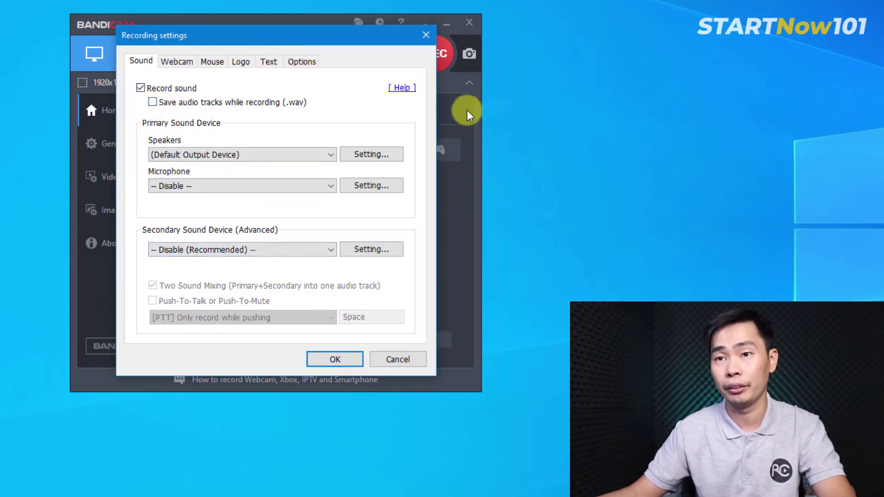
{"action": "left_click", "coordinate": [426, 35]}
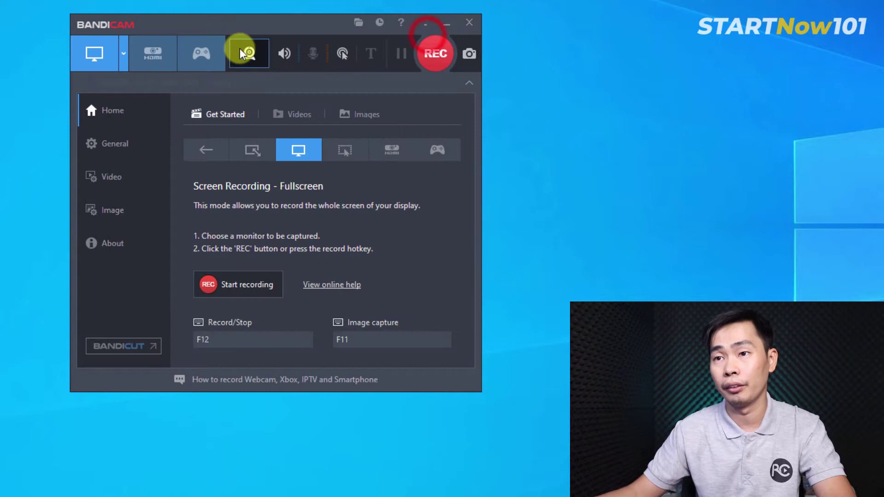
{"action": "left_click", "coordinate": [343, 54]}
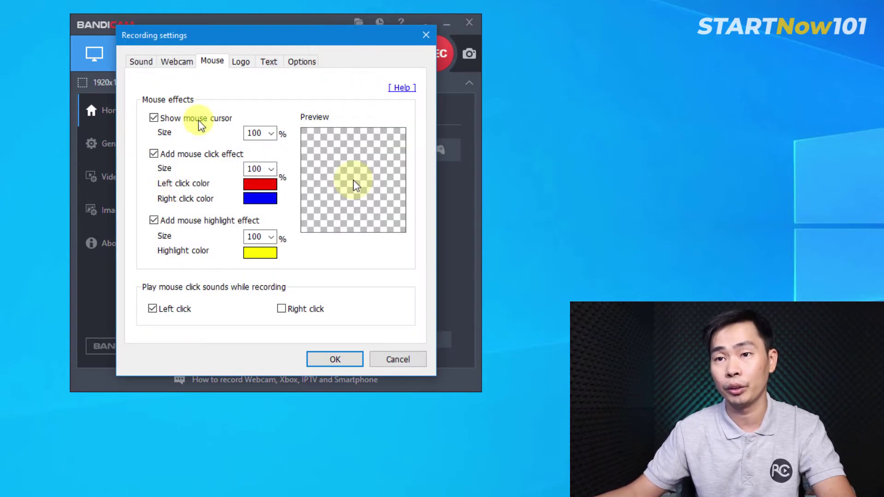
{"action": "left_click", "coordinate": [271, 133]}
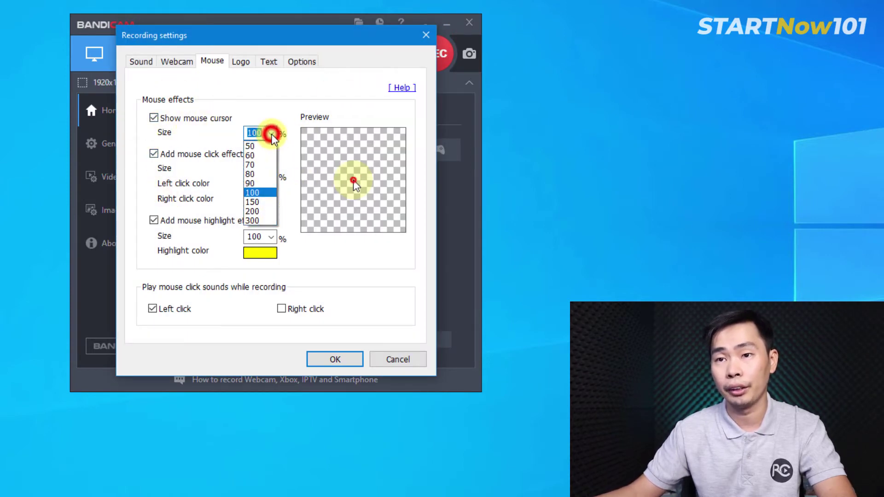
{"action": "left_click", "coordinate": [253, 203]}
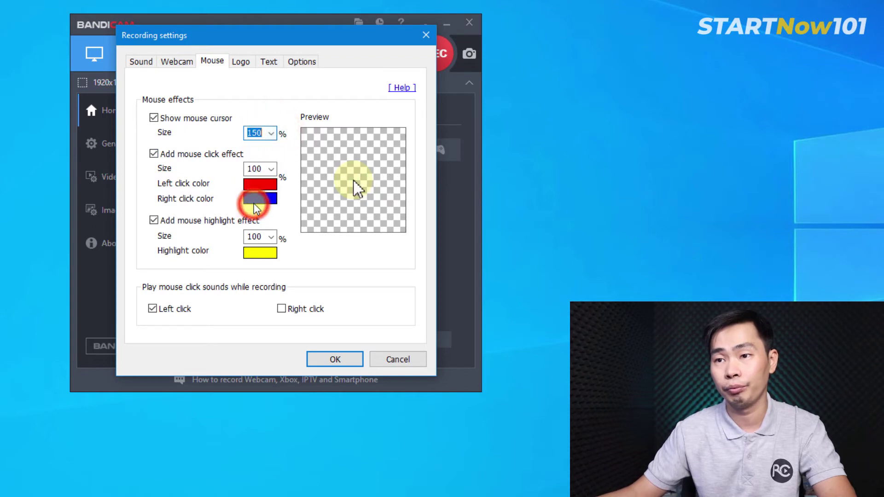
Keep the mouse click effect on at 150% size, with left-click sound enabled
{"action": "left_click", "coordinate": [170, 155]}
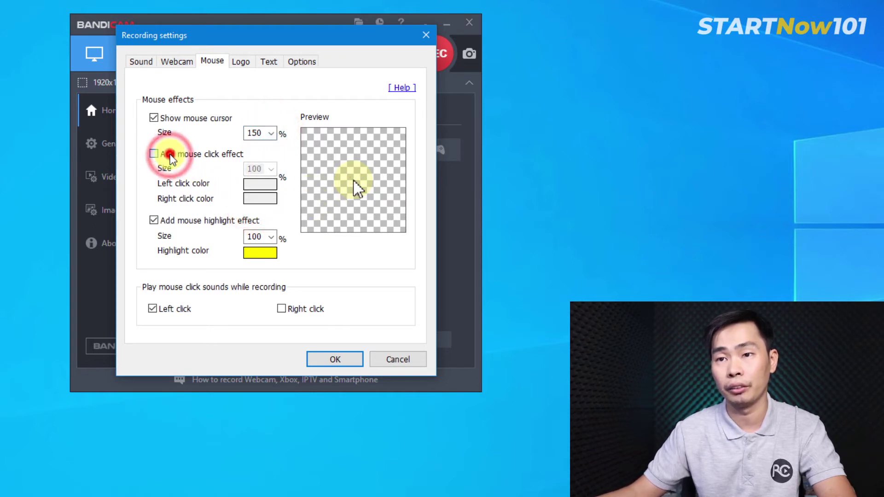
{"action": "left_click", "coordinate": [170, 155]}
{"action": "left_click", "coordinate": [272, 169]}
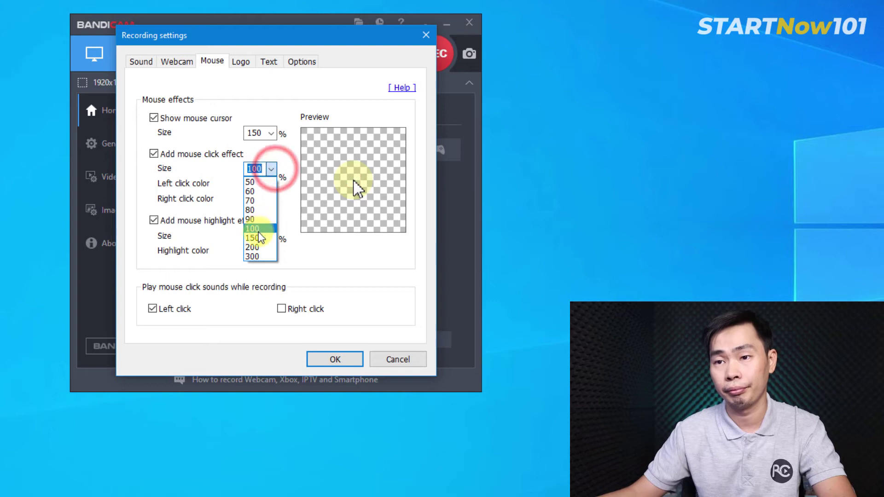
{"action": "left_click", "coordinate": [254, 237]}
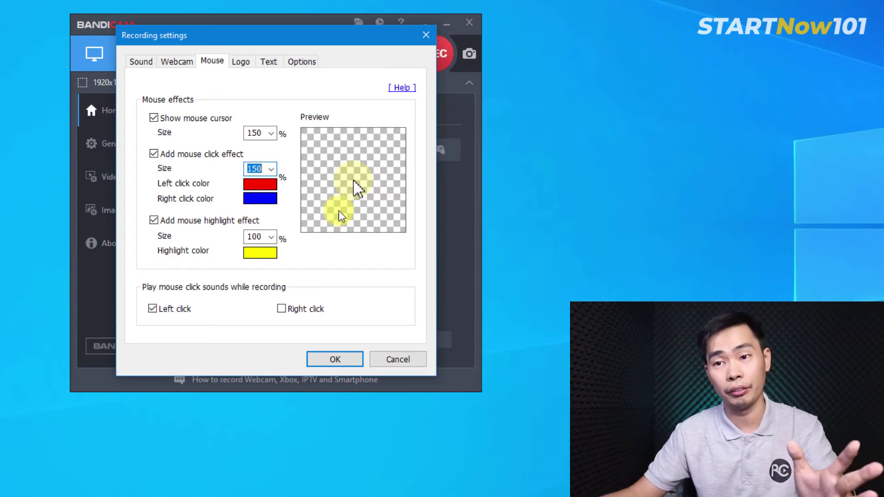
{"action": "left_click", "coordinate": [155, 308]}
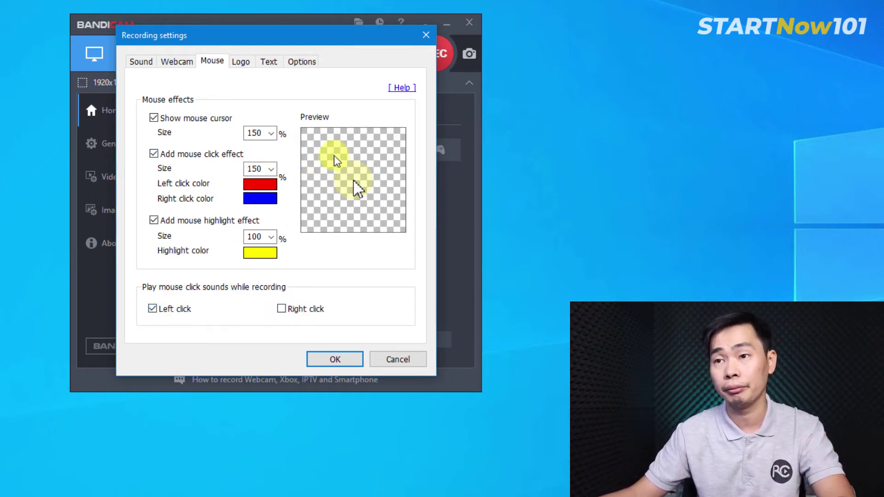
{"action": "left_click", "coordinate": [425, 37]}
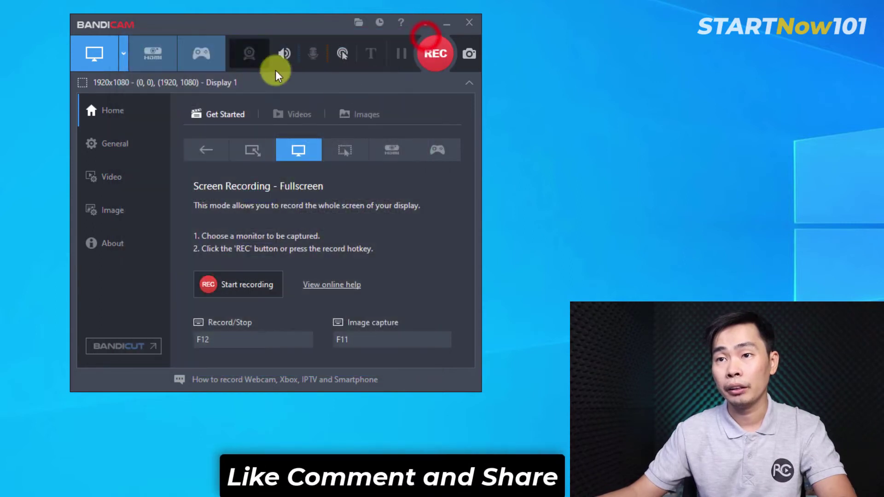
{"action": "left_click", "coordinate": [314, 54]}
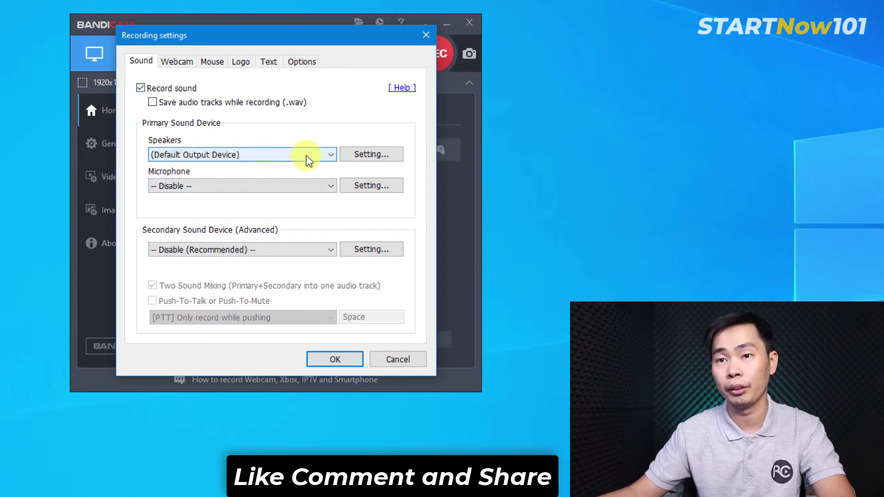
{"action": "left_click", "coordinate": [243, 154]}
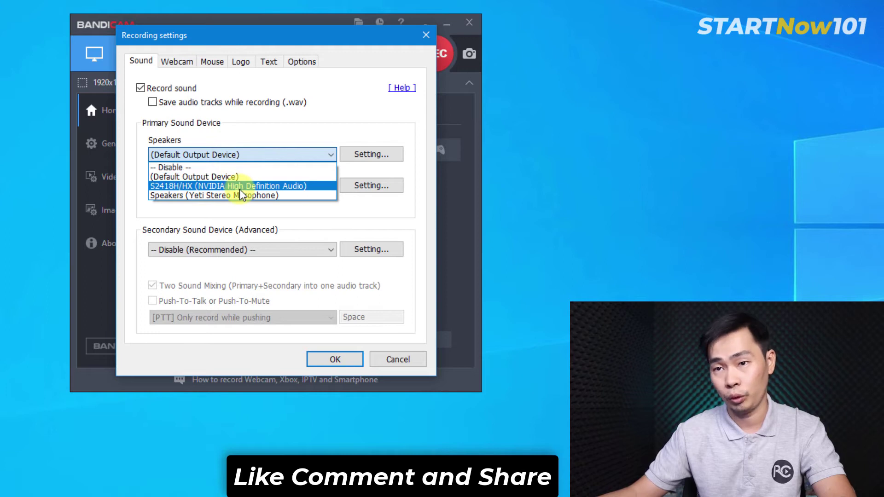
{"action": "left_click", "coordinate": [261, 186]}
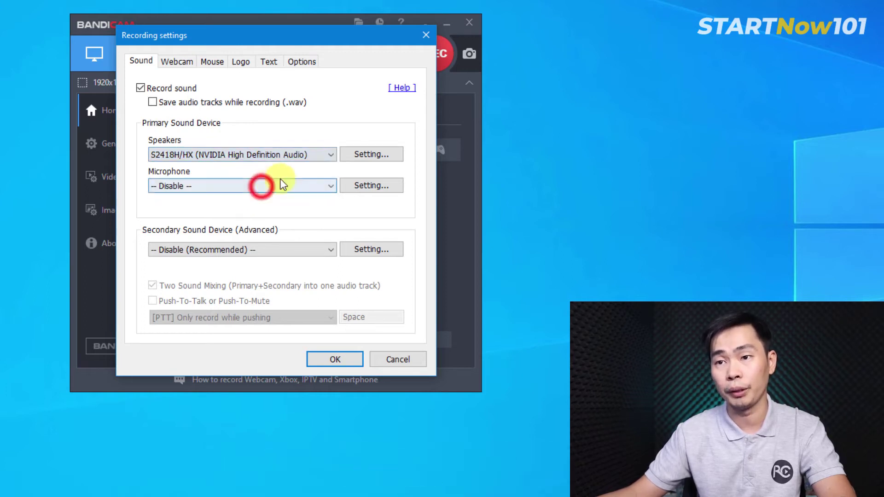
{"action": "left_click", "coordinate": [317, 186]}
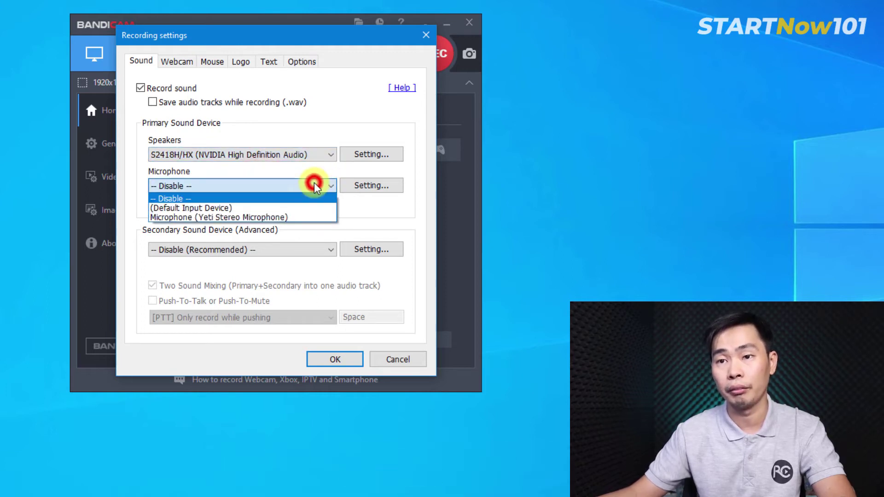
{"action": "left_click", "coordinate": [260, 218]}
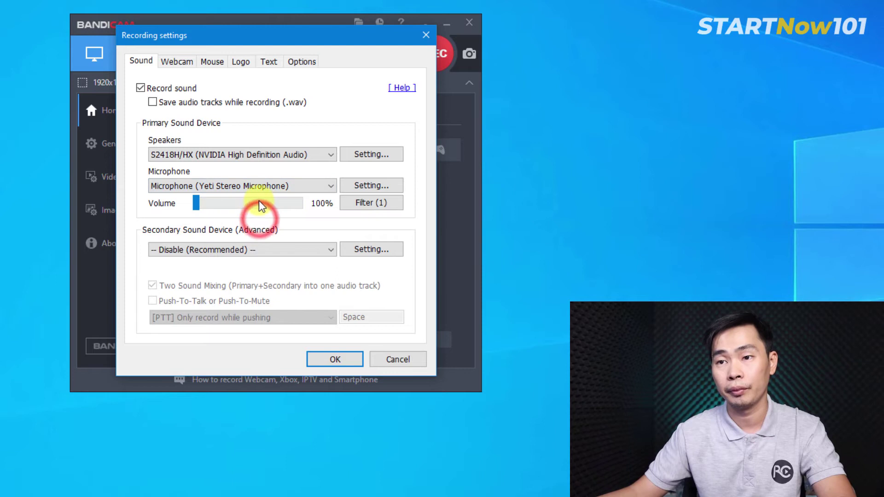
{"action": "left_click", "coordinate": [375, 205]}
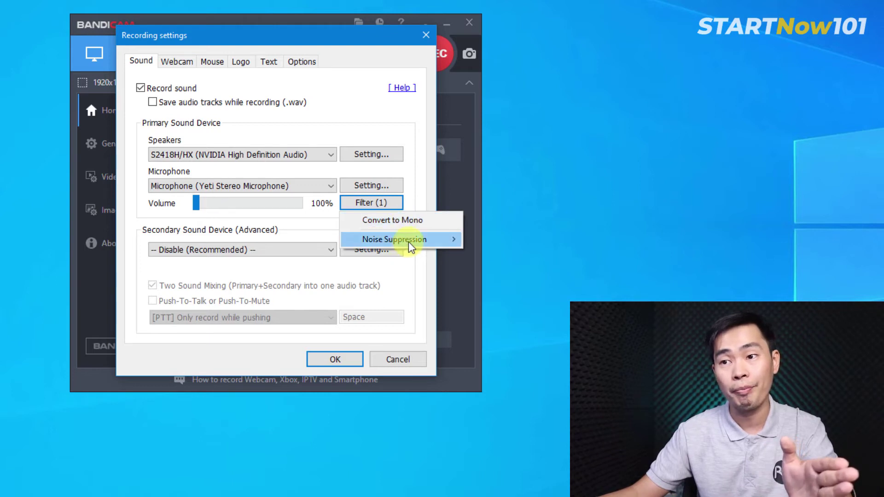
{"action": "mouse_move", "coordinate": [454, 238]}
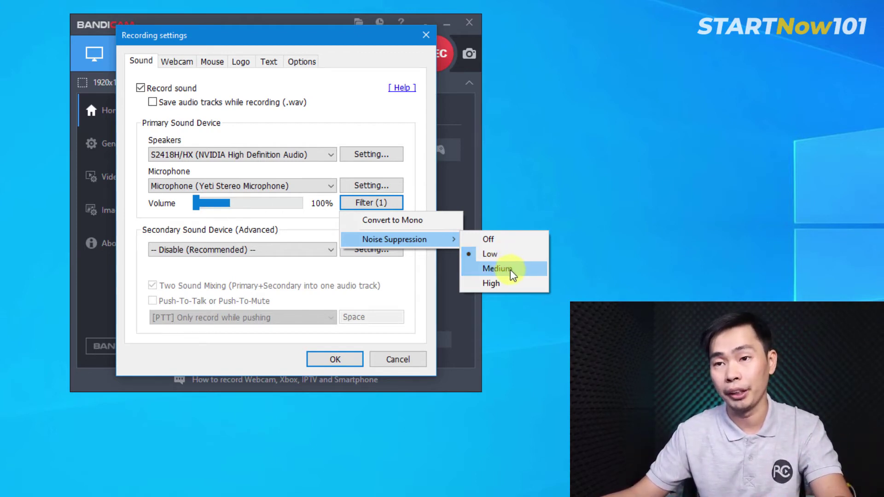
{"action": "left_click", "coordinate": [341, 105]}
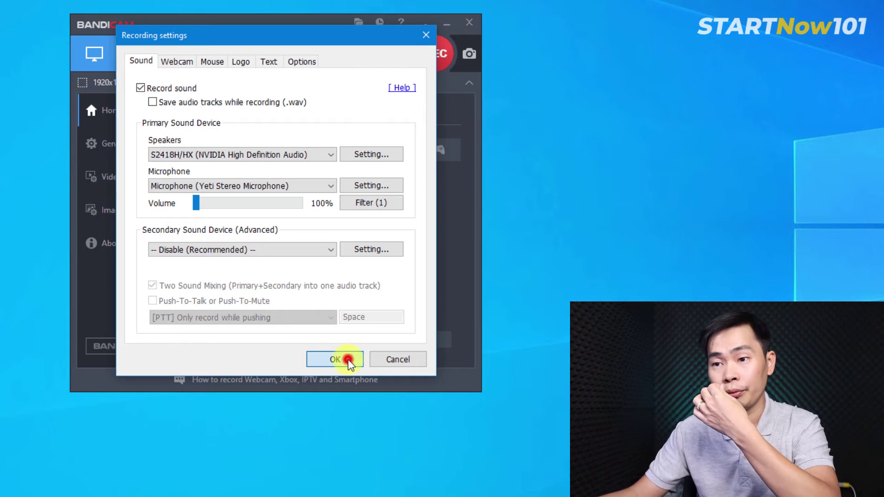
Accept the recording settings with OK and switch to the General options page
{"action": "left_click", "coordinate": [347, 360]}
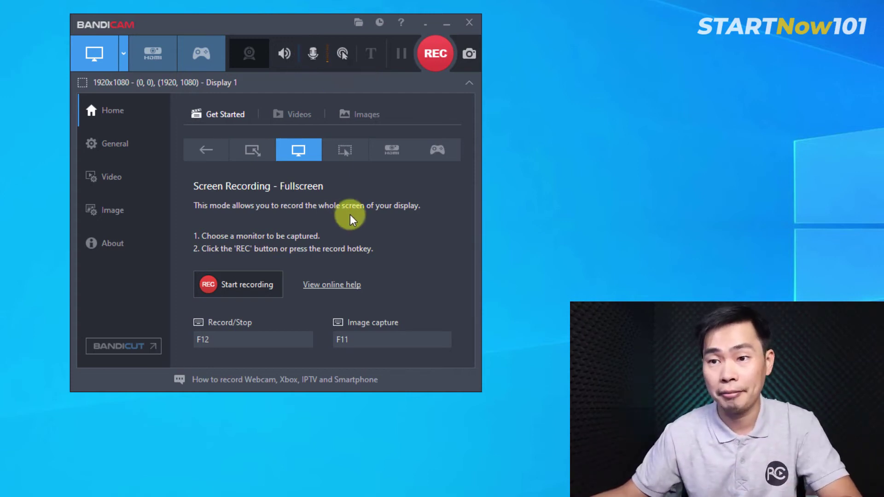
{"action": "left_click", "coordinate": [123, 141]}
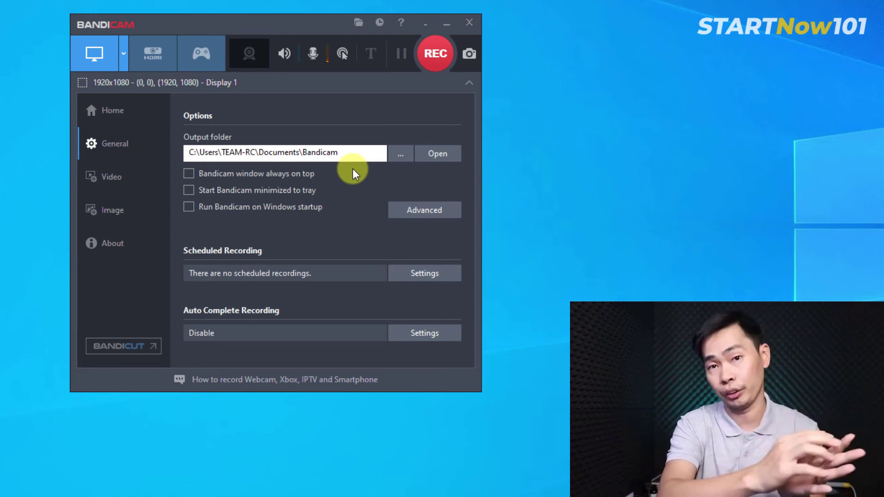
Create a 'Bandicam Record Files' folder on Data (D:) in the output-folder browser and select it
{"action": "left_click", "coordinate": [401, 156]}
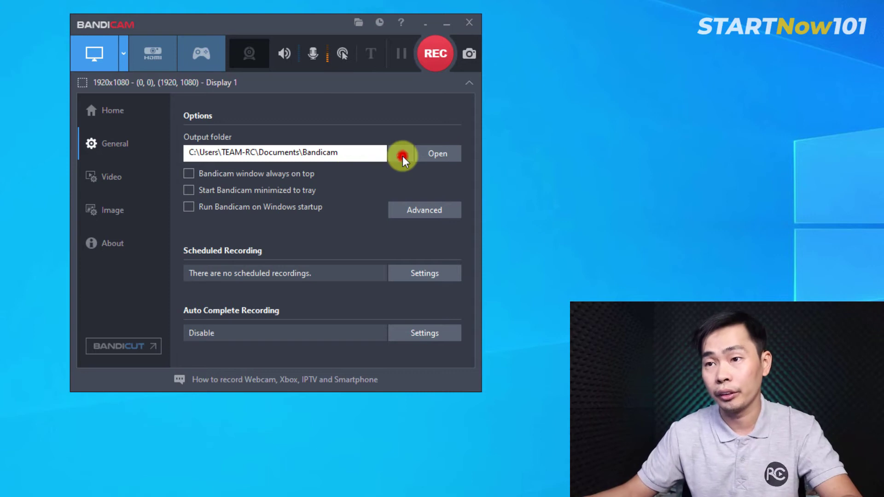
{"action": "scroll", "coordinate": [207, 287], "scroll_direction": "down", "scroll_amount": 2}
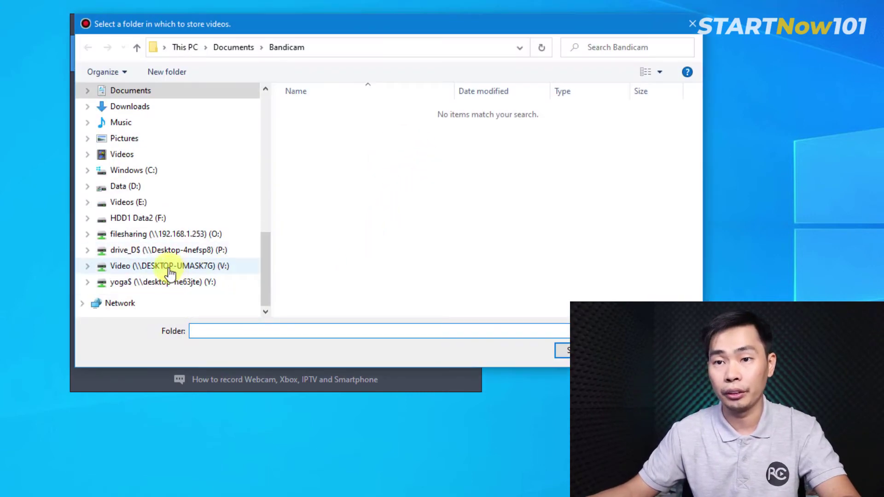
{"action": "left_click", "coordinate": [115, 186]}
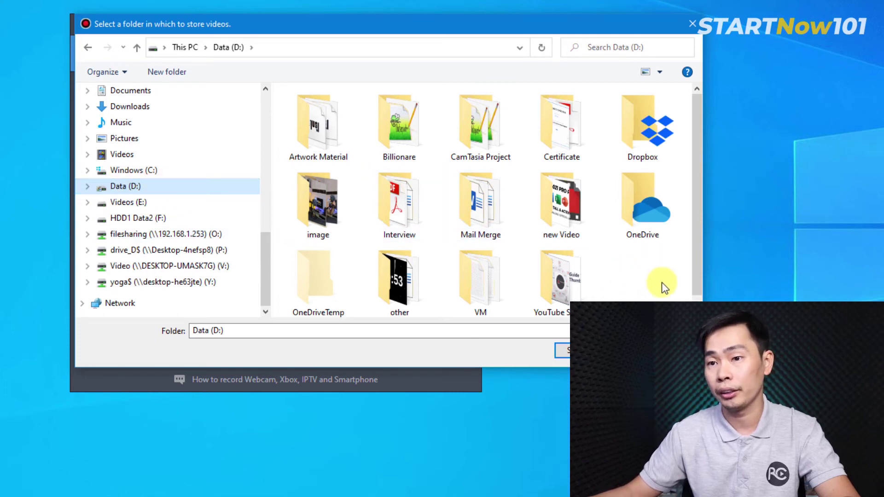
{"action": "left_click", "coordinate": [166, 72]}
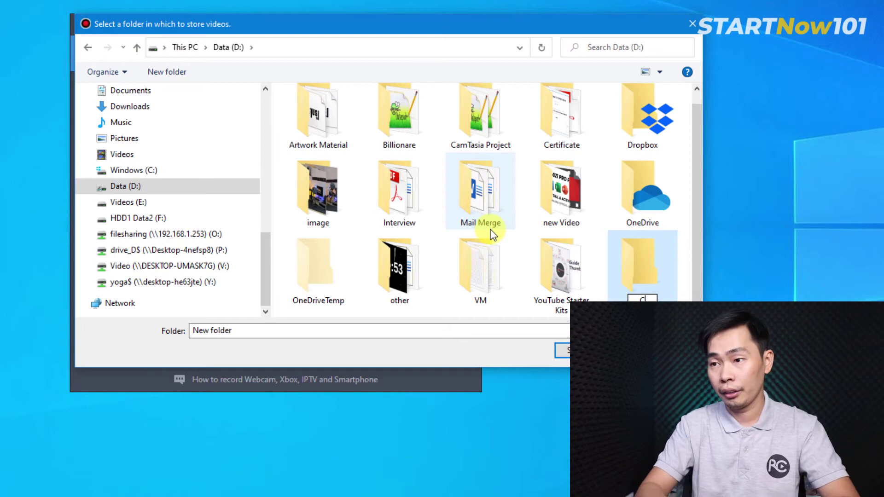
{"action": "type", "text": "Bandi"}
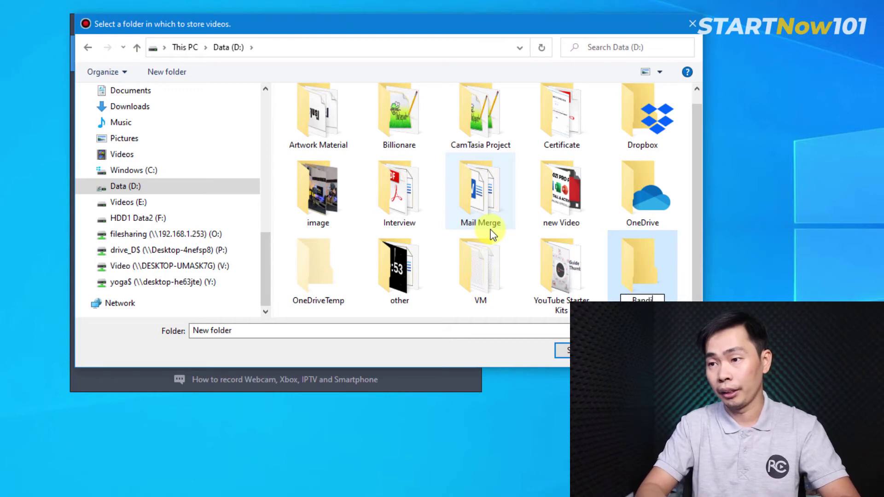
{"action": "type", "text": "ca"}
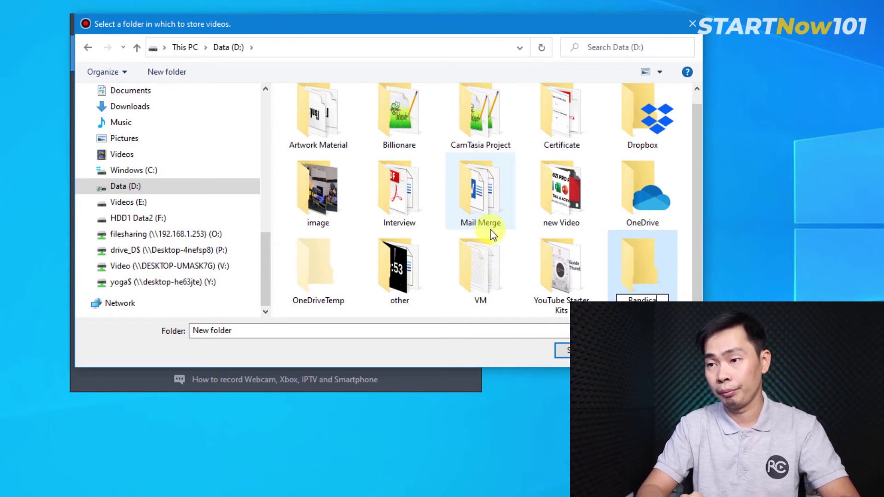
{"action": "type", "text": "m Recor"}
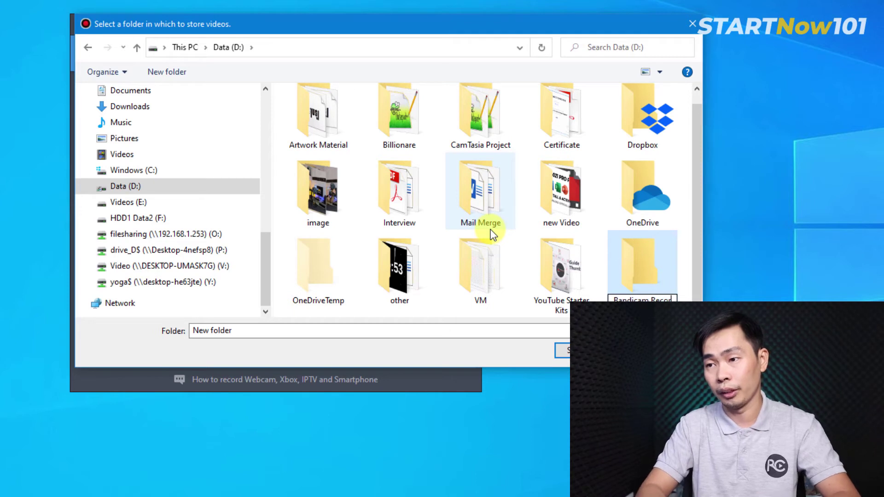
{"action": "type", "text": "d"}
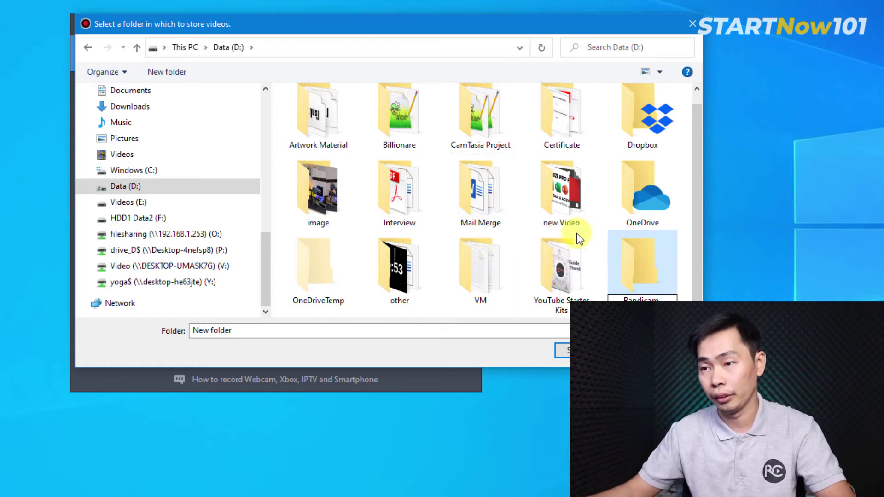
{"action": "left_click", "coordinate": [652, 270]}
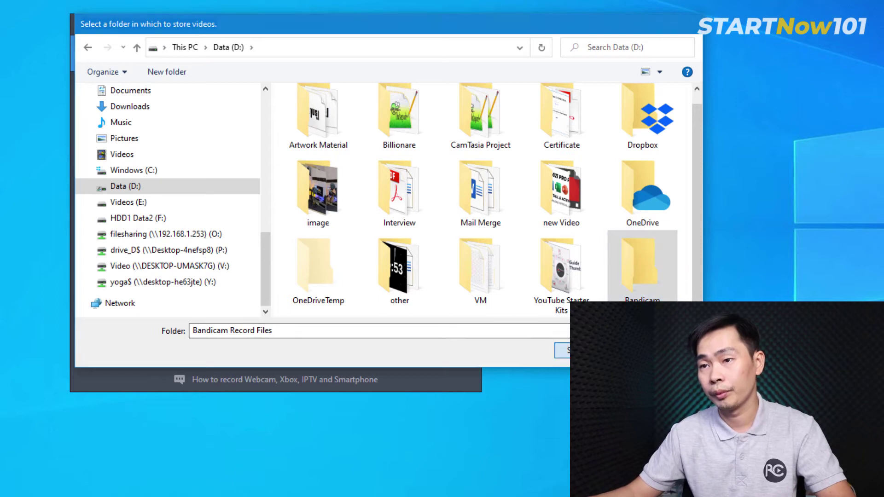
Confirm D:\Bandicam Record Files as the output folder and enable 'Start Bandicam minimized to tray'
{"action": "left_click", "coordinate": [581, 350]}
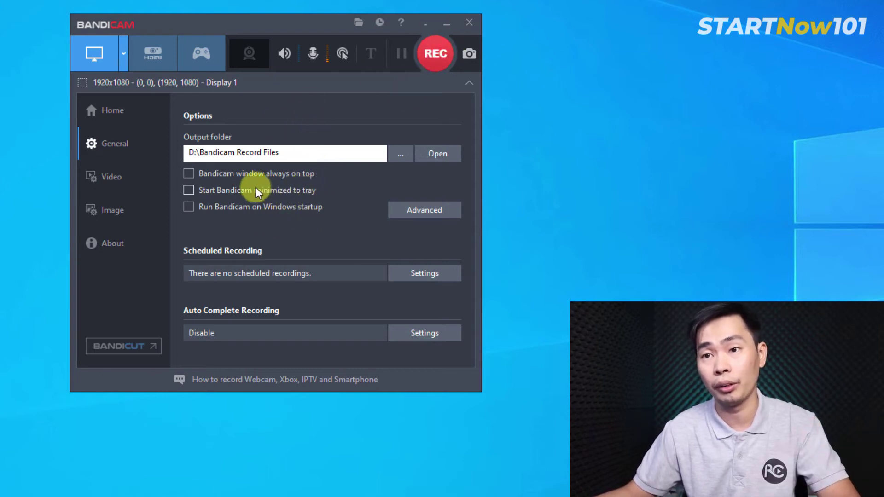
{"action": "left_click", "coordinate": [233, 193]}
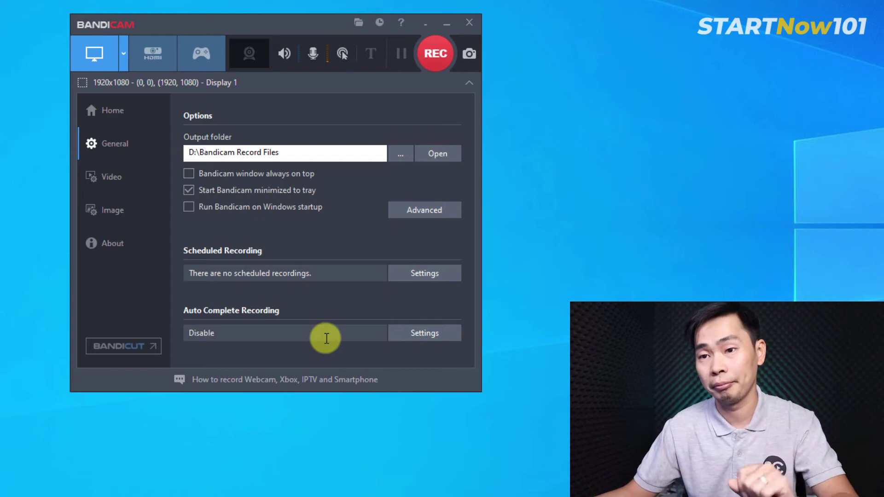
Open Advanced options and review the recording settings from the Others tab without changes
{"action": "left_click", "coordinate": [427, 208]}
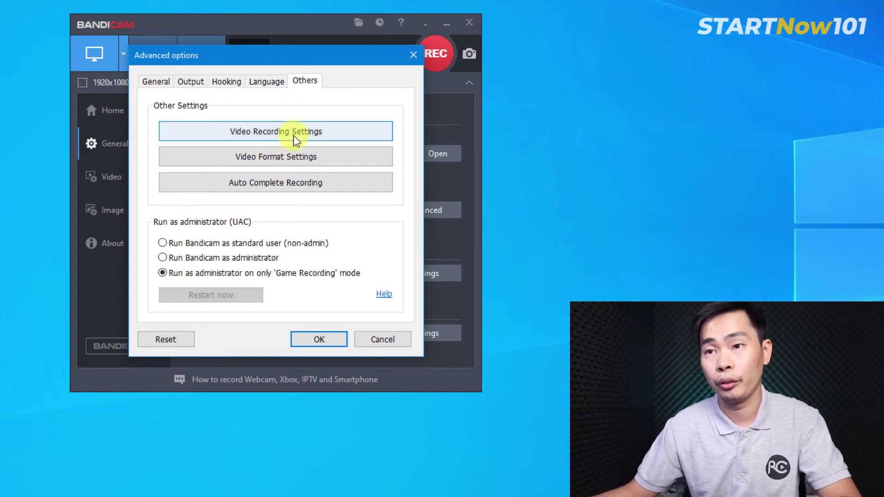
{"action": "left_click", "coordinate": [314, 136]}
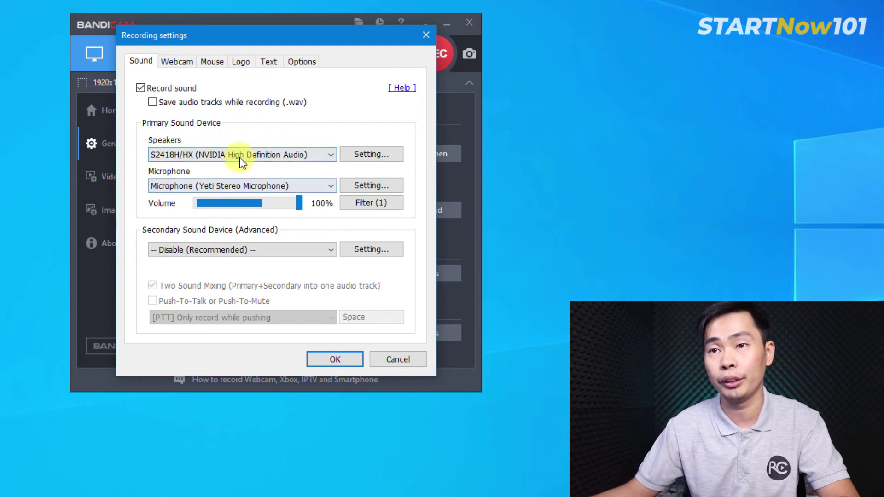
{"action": "left_click", "coordinate": [337, 364]}
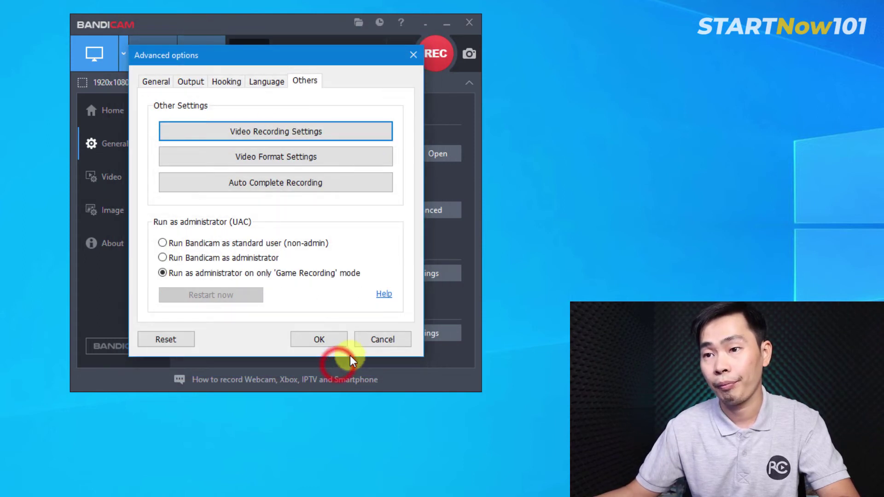
Set the video file type to MP4 with a 30 FPS frame rate
{"action": "left_click", "coordinate": [288, 157]}
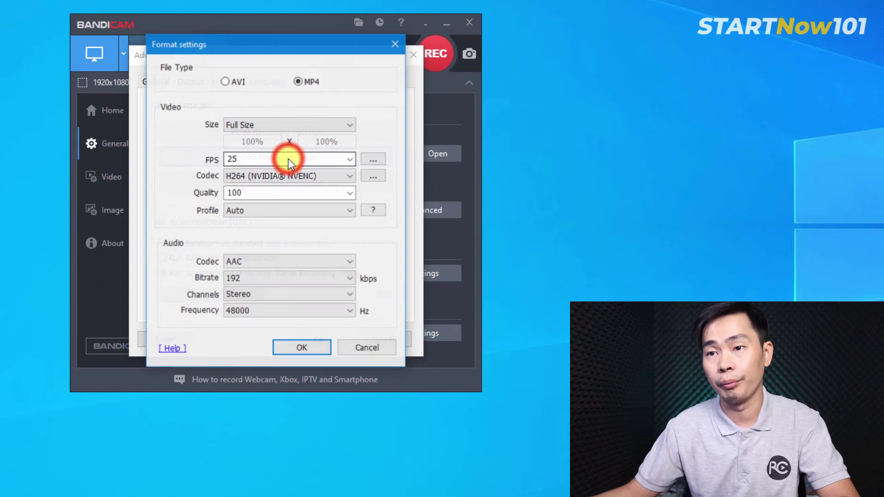
{"action": "left_click", "coordinate": [226, 81]}
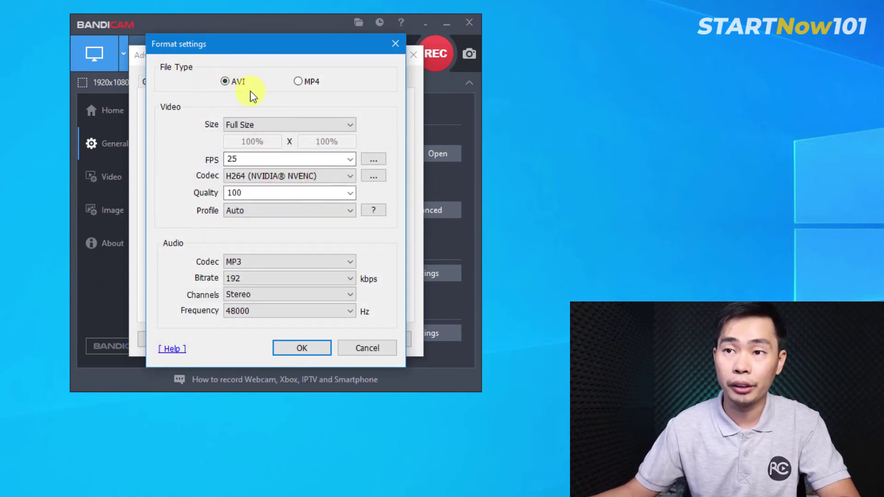
{"action": "left_click", "coordinate": [301, 81]}
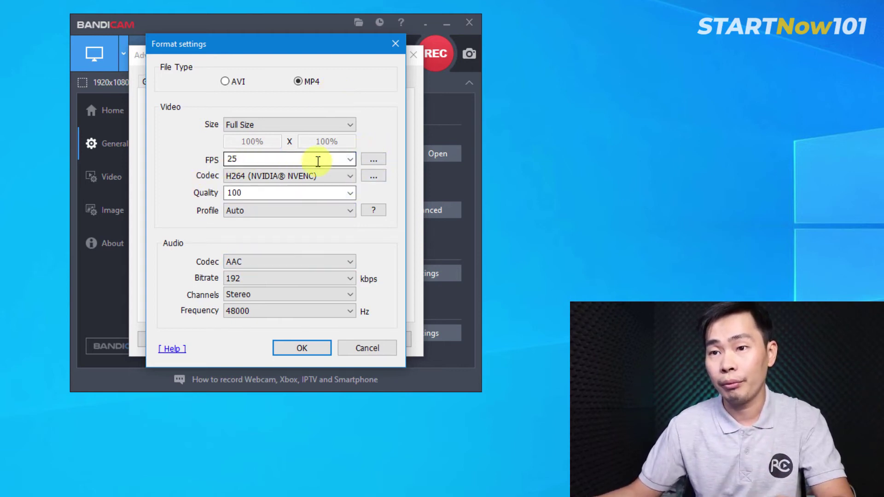
{"action": "left_click", "coordinate": [350, 160]}
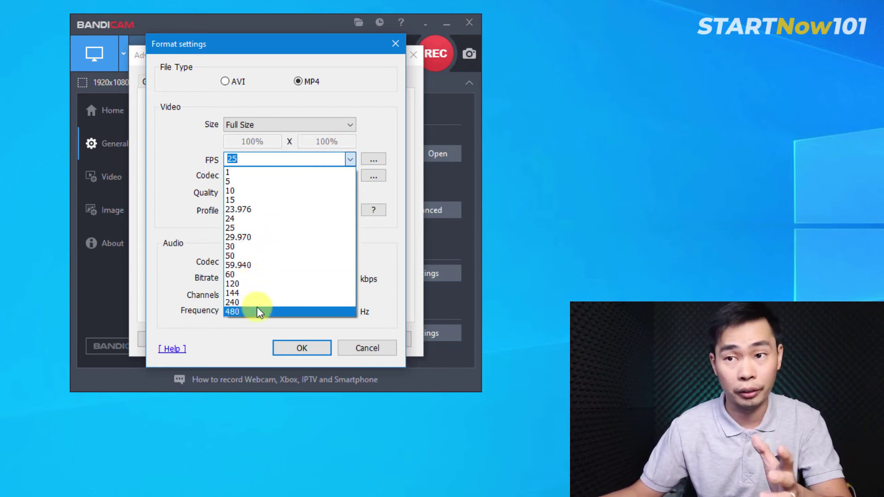
{"action": "left_click", "coordinate": [256, 228]}
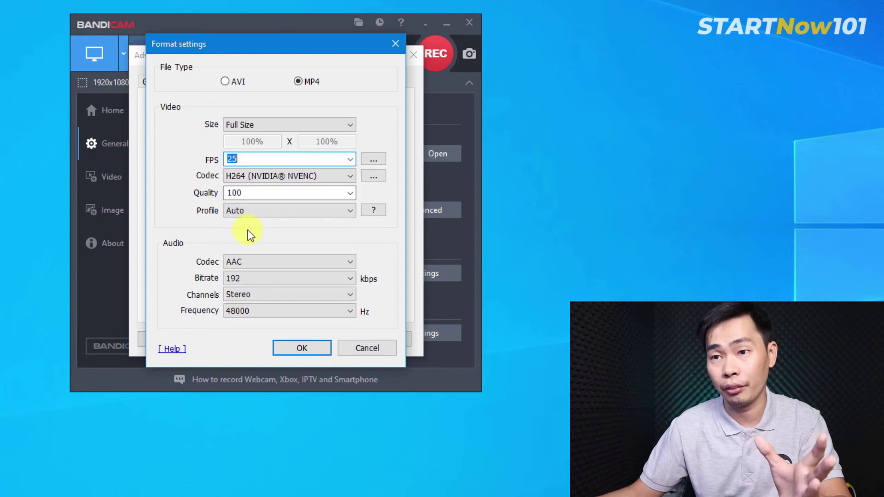
{"action": "left_click", "coordinate": [349, 158]}
{"action": "left_click", "coordinate": [296, 246]}
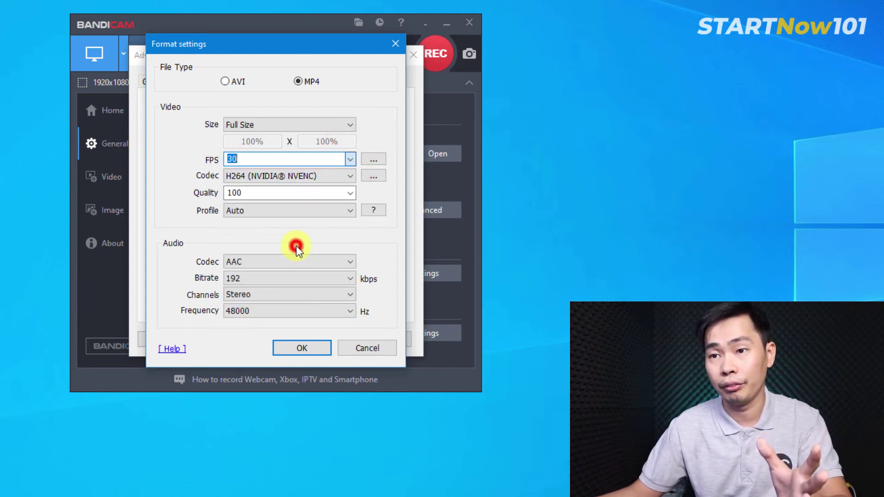
Keep the H264 (NVIDIA NVENC) codec, set quality 100 with Auto profile, and confirm
{"action": "left_click", "coordinate": [290, 175]}
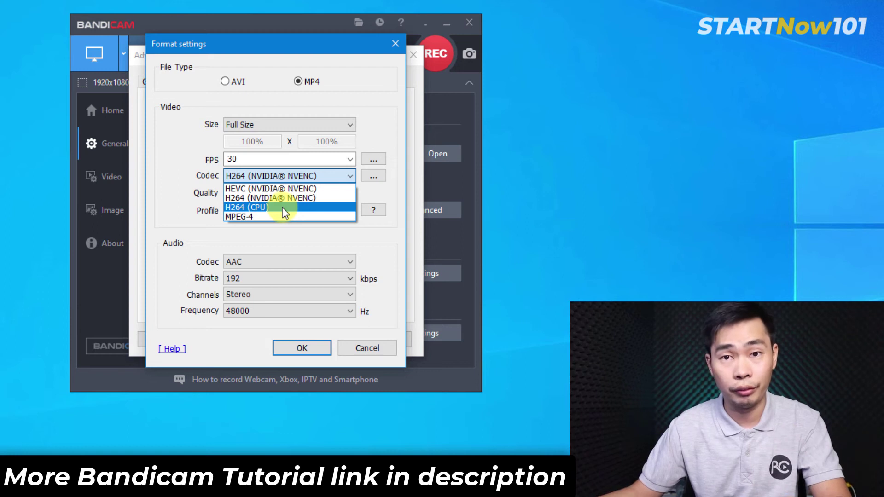
{"action": "left_click", "coordinate": [288, 198]}
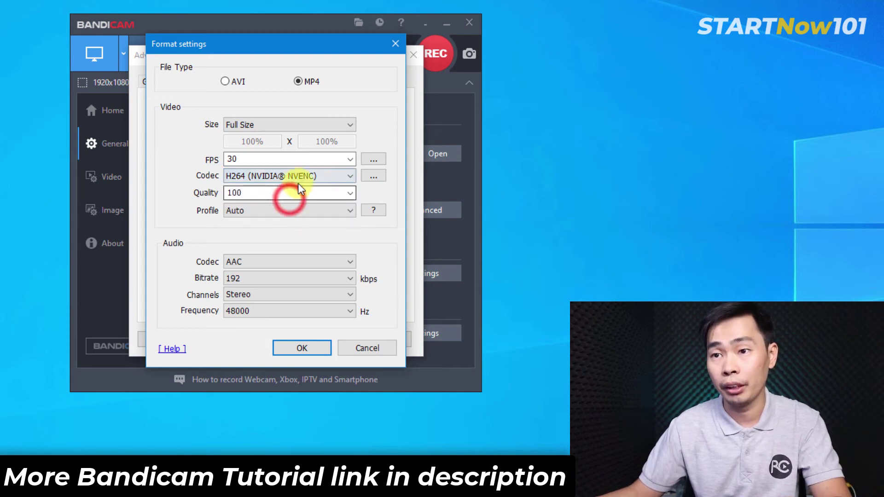
{"action": "left_click", "coordinate": [349, 193]}
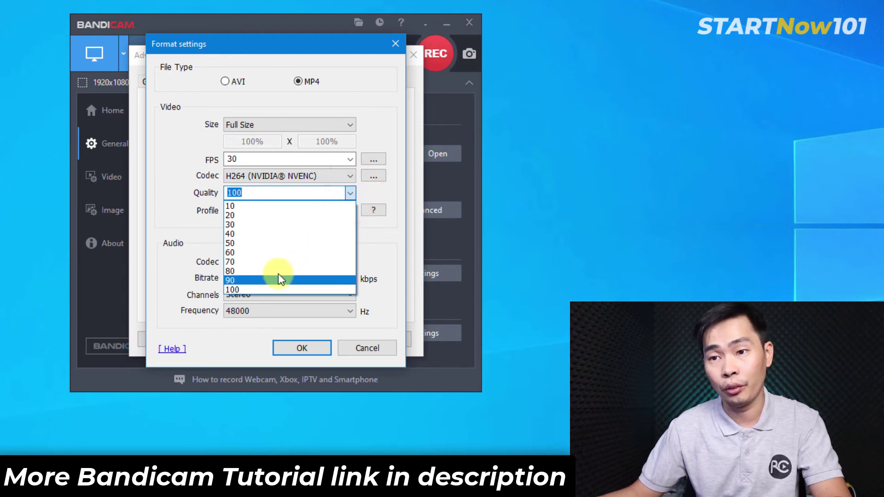
{"action": "left_click", "coordinate": [272, 289]}
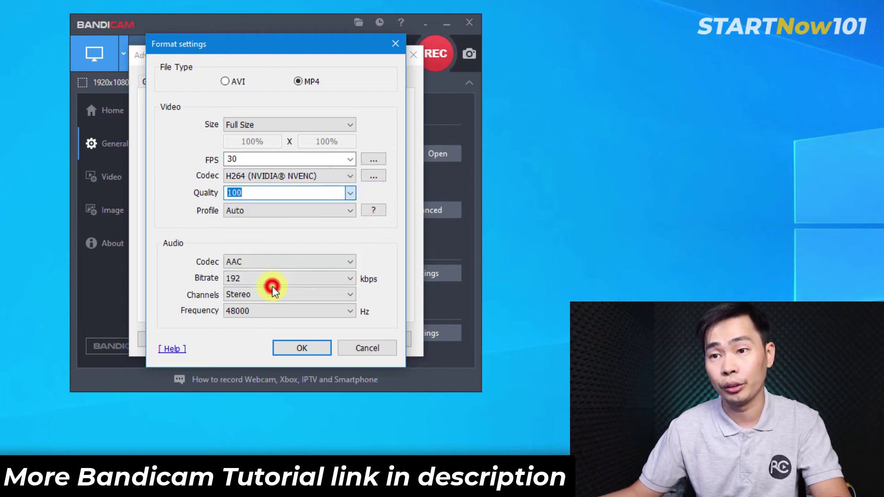
{"action": "left_click", "coordinate": [350, 211]}
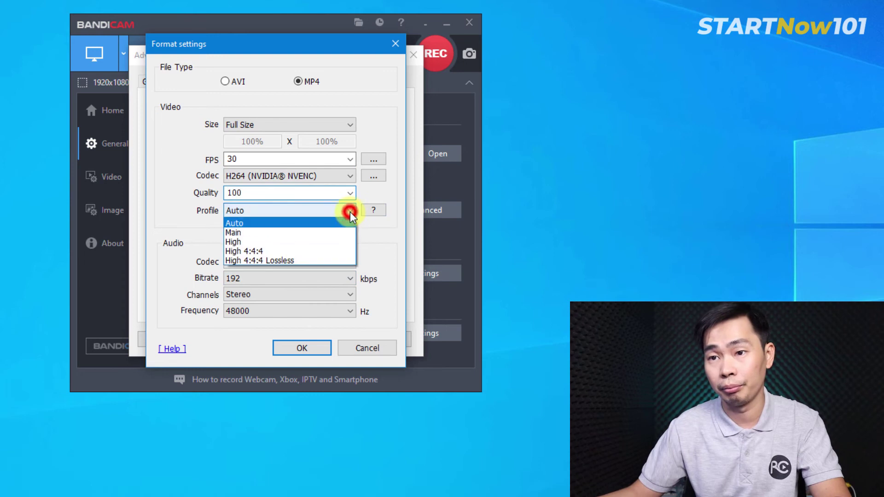
{"action": "left_click", "coordinate": [350, 211]}
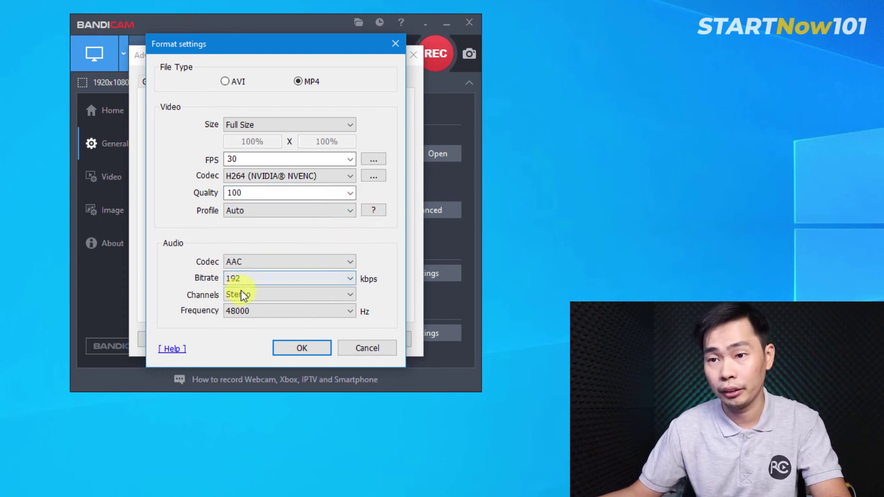
{"action": "left_click", "coordinate": [314, 349]}
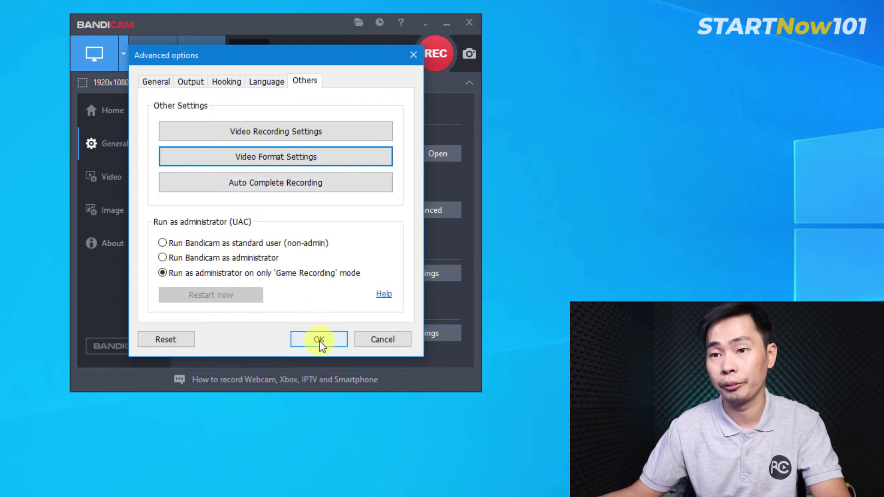
{"action": "left_click", "coordinate": [319, 341]}
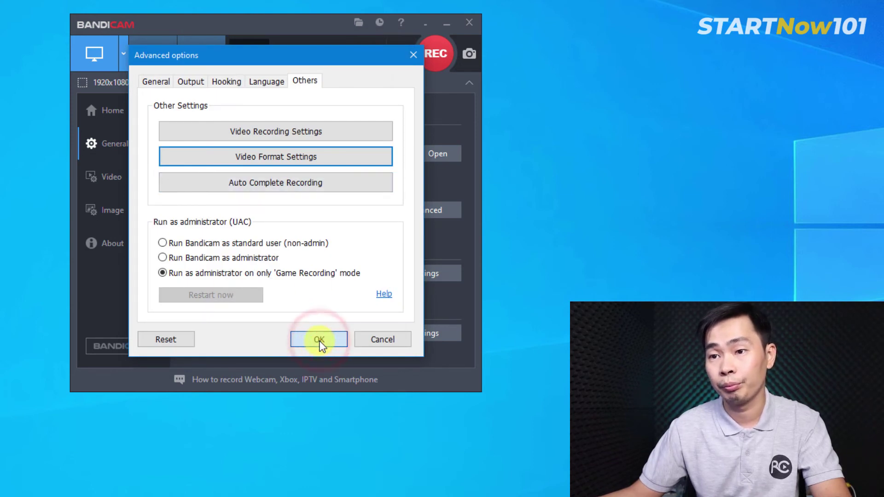
On the Video page, keep F12 as the record/stop hotkey and leave the Pause Hotkey off
{"action": "left_click", "coordinate": [319, 341]}
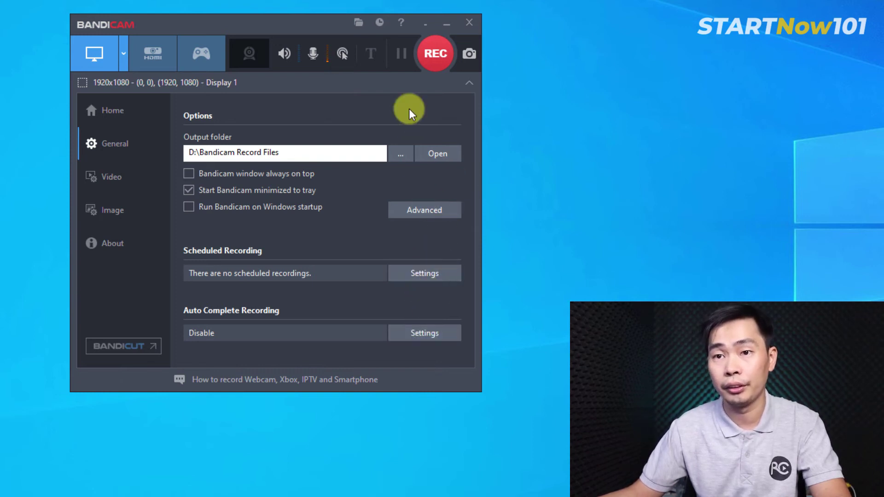
{"action": "left_click", "coordinate": [116, 178]}
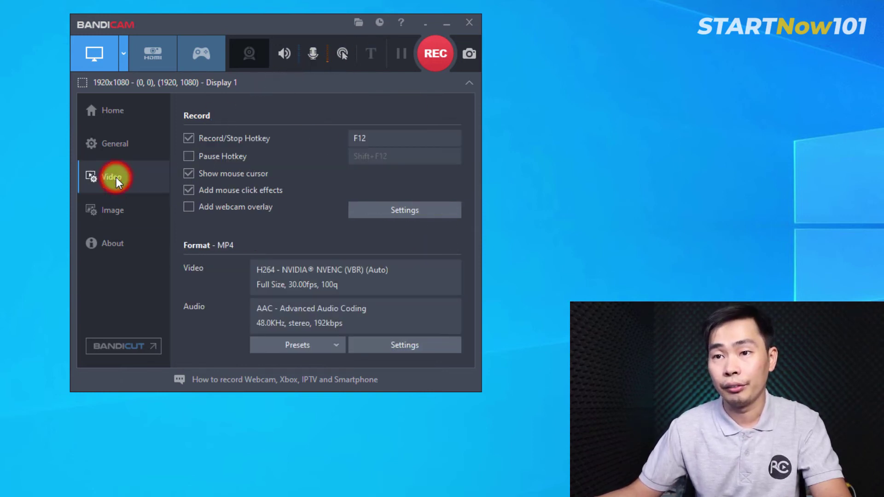
{"action": "left_click", "coordinate": [386, 138]}
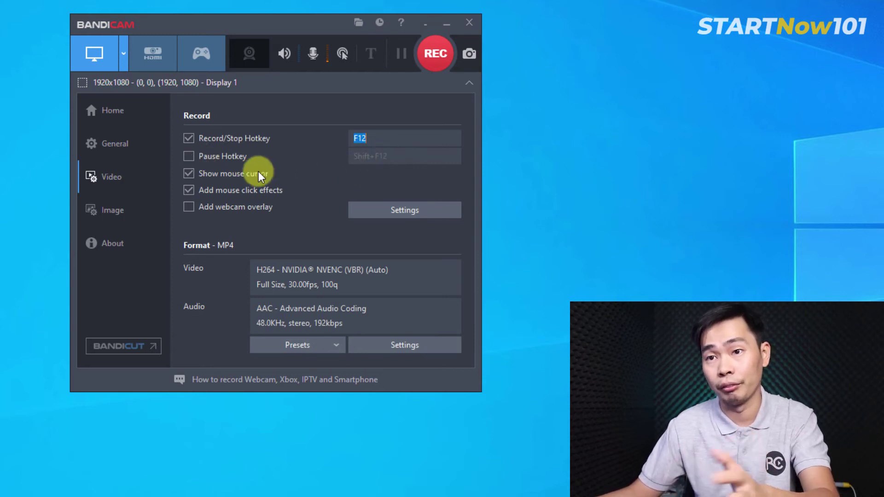
{"action": "left_click", "coordinate": [209, 157]}
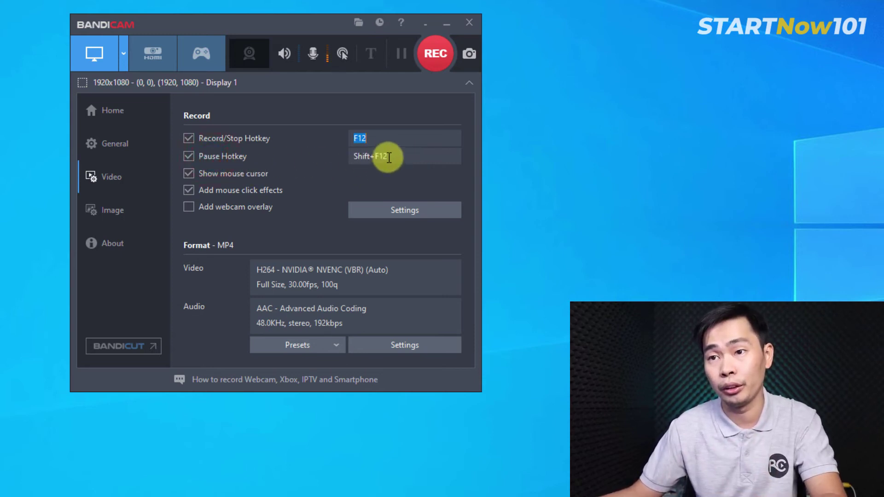
{"action": "left_click", "coordinate": [235, 157]}
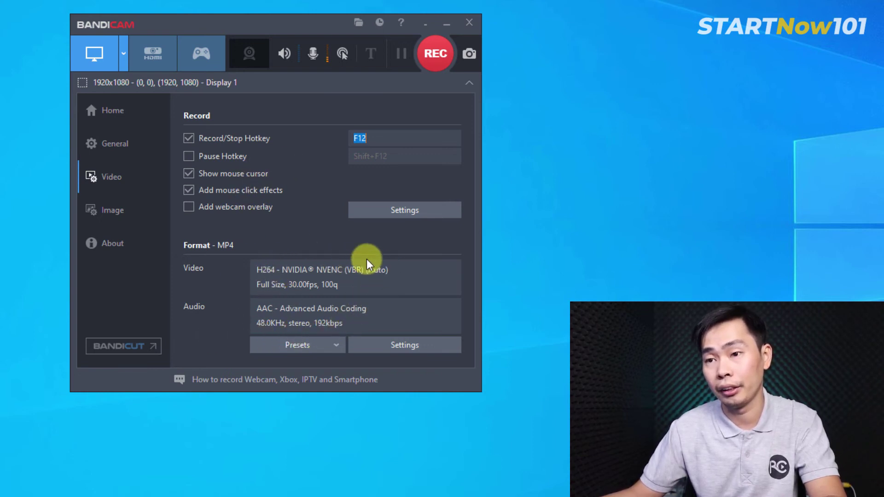
Review the format presets and settings unchanged, then view the Image page (F11, JPG - High quality)
{"action": "left_click", "coordinate": [338, 345]}
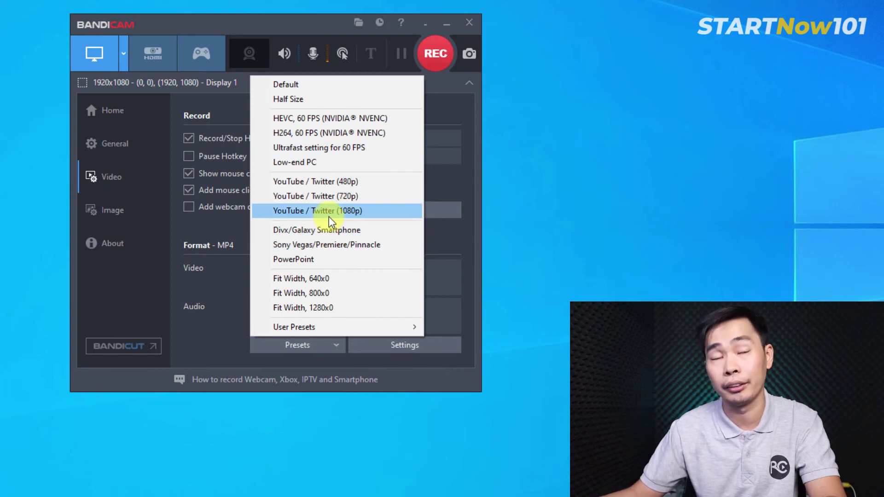
{"action": "left_click", "coordinate": [222, 343]}
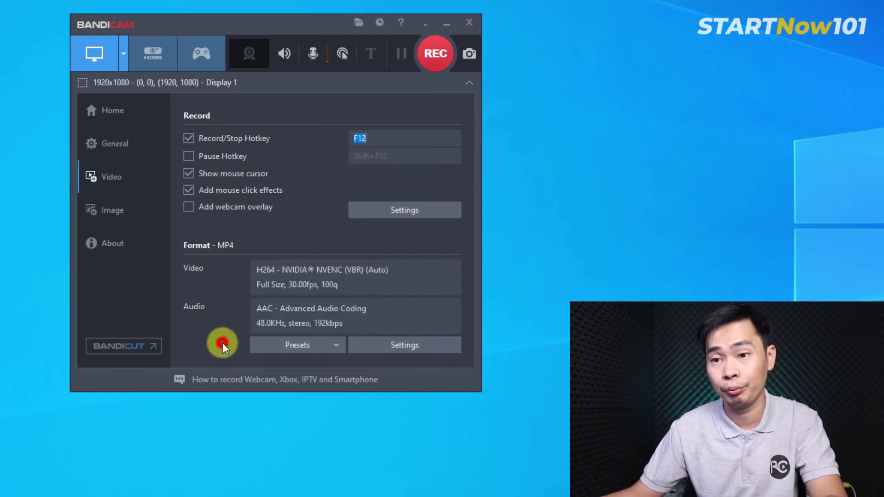
{"action": "left_click", "coordinate": [401, 346]}
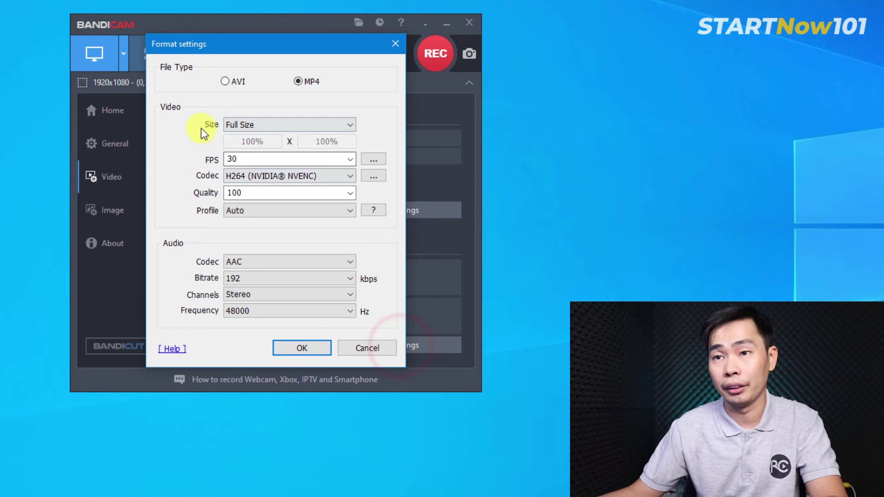
{"action": "left_click", "coordinate": [320, 350]}
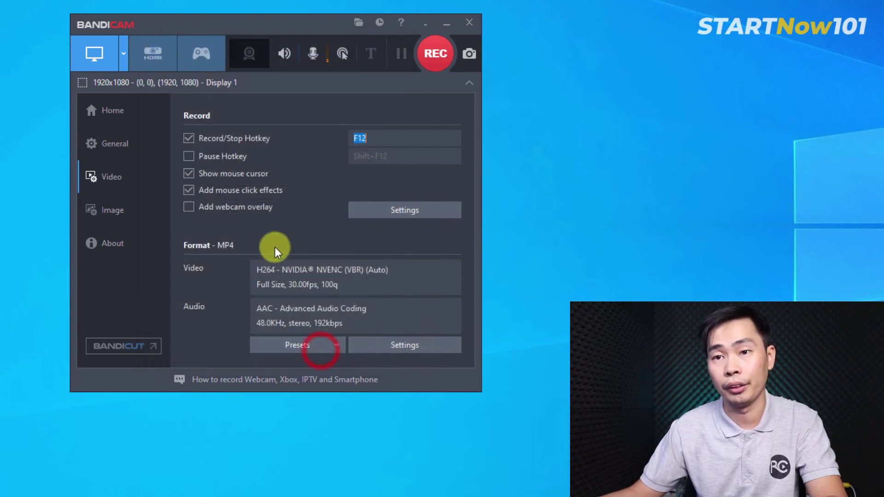
{"action": "left_click", "coordinate": [113, 210]}
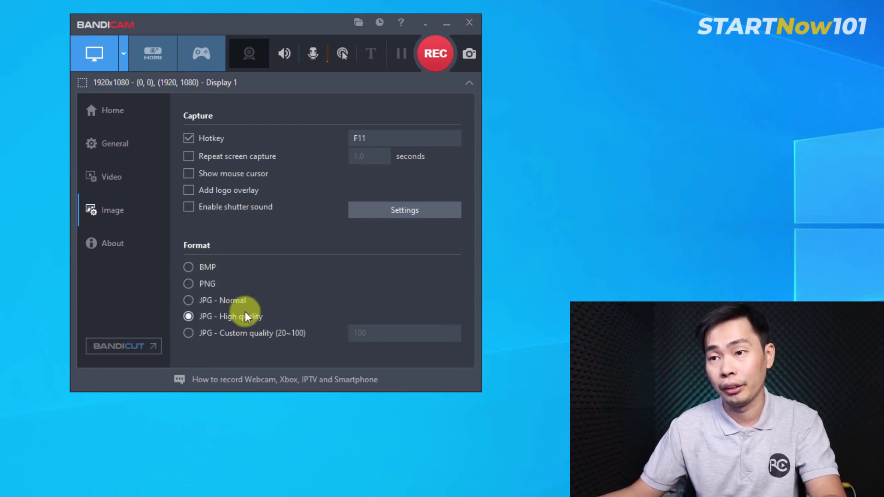
Start a full-screen recording from Bandicam's Home page and minimize the Bandicam window
{"action": "left_click", "coordinate": [403, 139]}
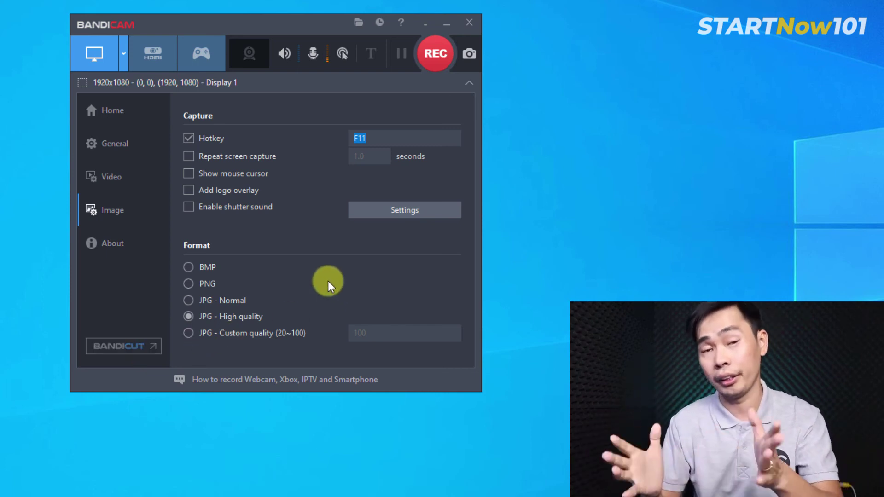
{"action": "left_click", "coordinate": [100, 108]}
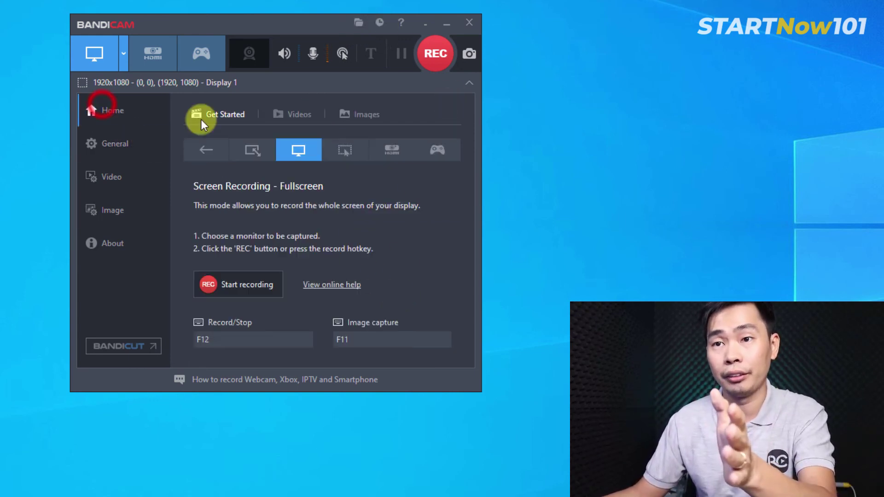
{"action": "left_click", "coordinate": [435, 56]}
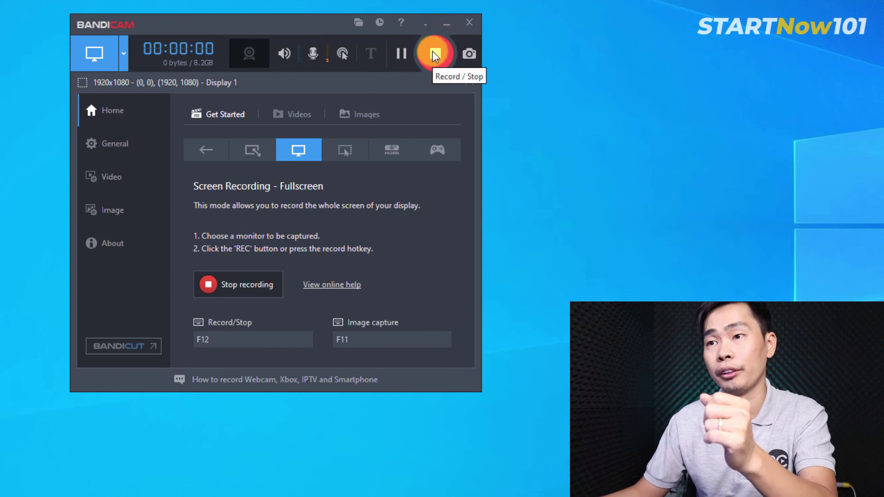
{"action": "left_click", "coordinate": [424, 23]}
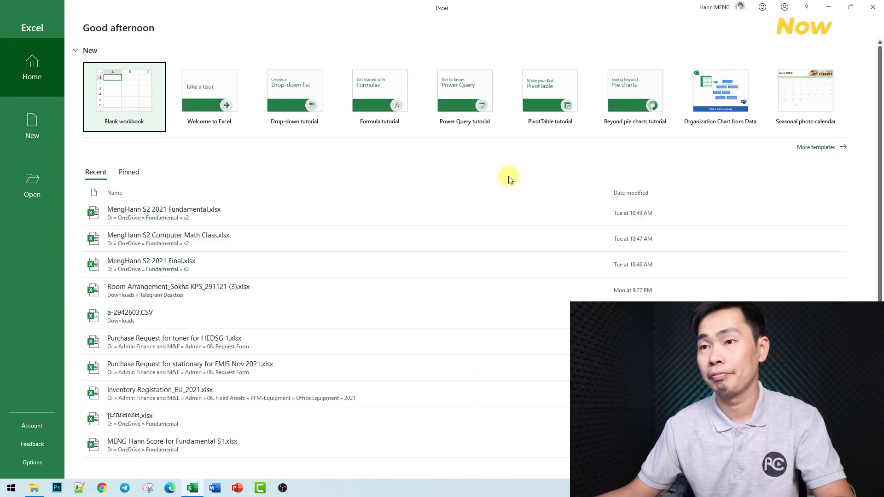
{"action": "left_click", "coordinate": [134, 109]}
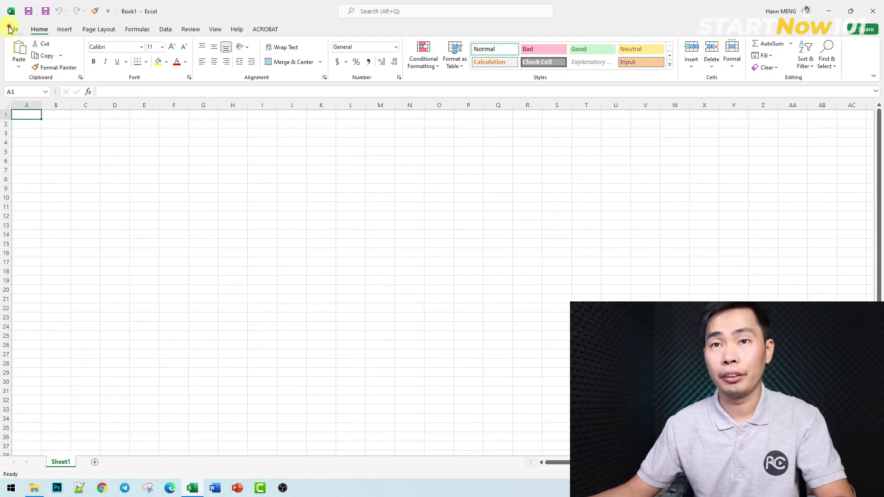
{"action": "left_click", "coordinate": [10, 29]}
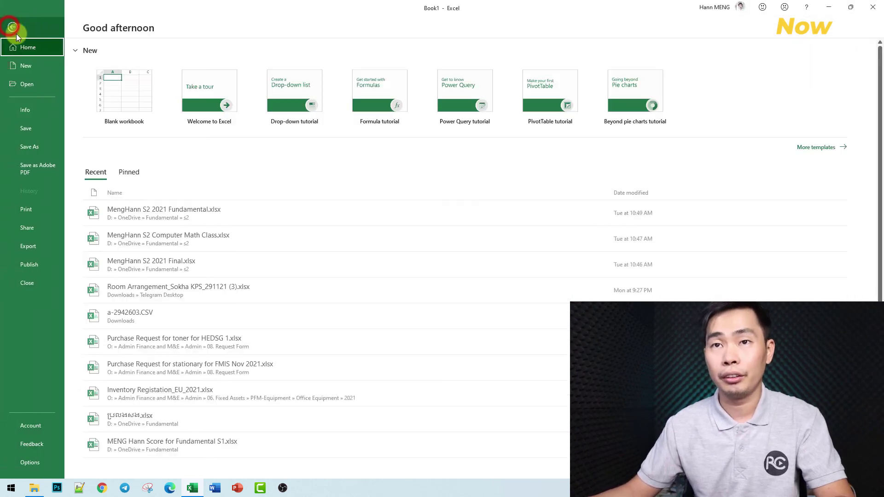
{"action": "left_click", "coordinate": [31, 426]}
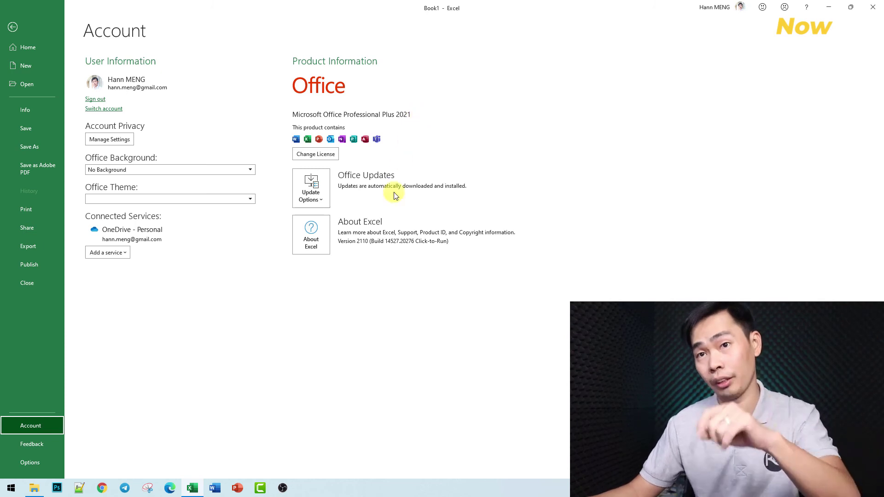
{"action": "left_click", "coordinate": [19, 27]}
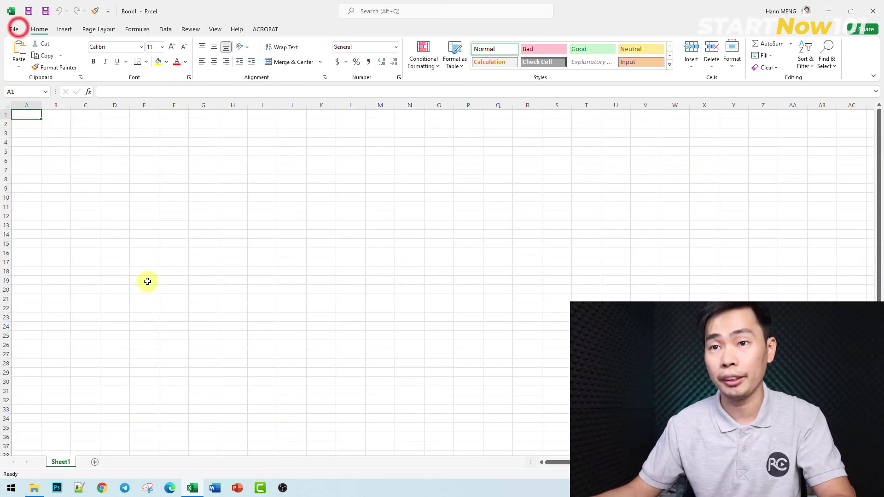
Close Excel and dismiss the desktop shortcut menu
{"action": "left_click", "coordinate": [872, 10]}
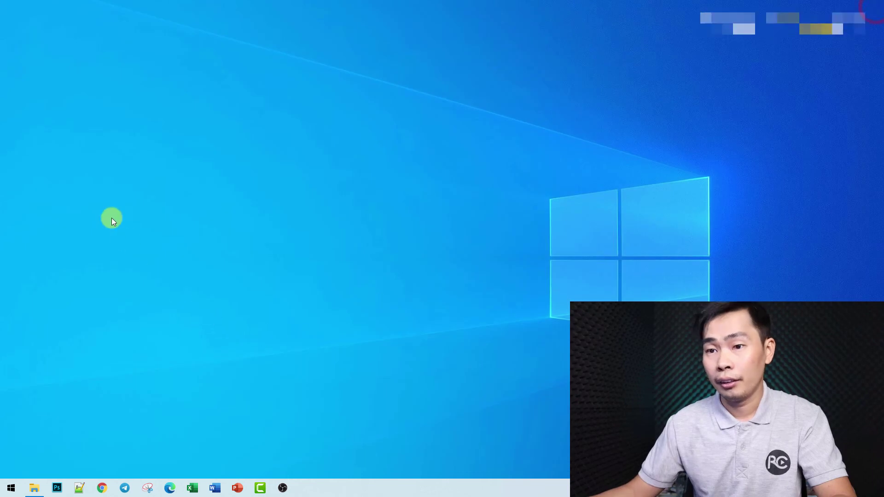
{"action": "right_click", "coordinate": [181, 206]}
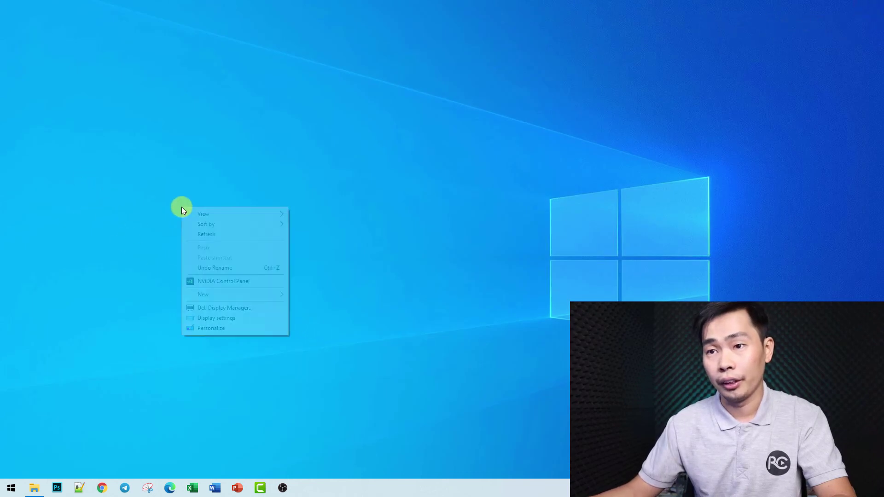
{"action": "left_click", "coordinate": [156, 229]}
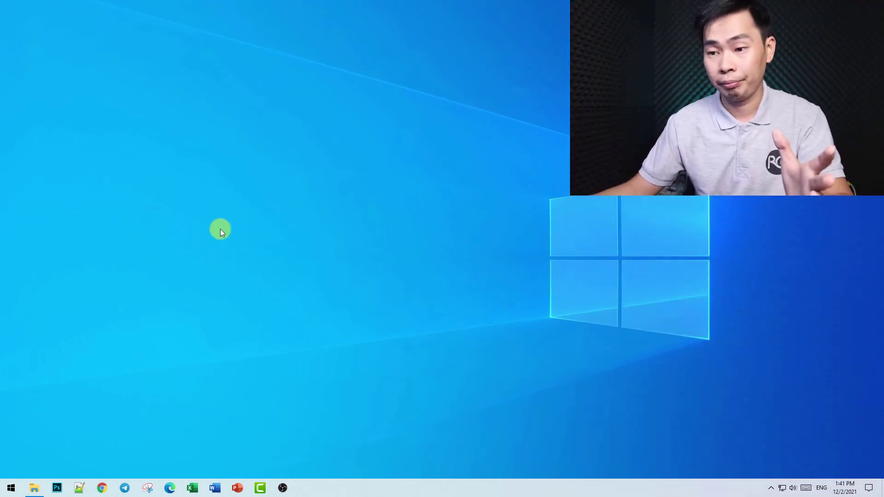
Restore the Bandicam window from its icon among the hidden notification-area icons
{"action": "left_click", "coordinate": [772, 490]}
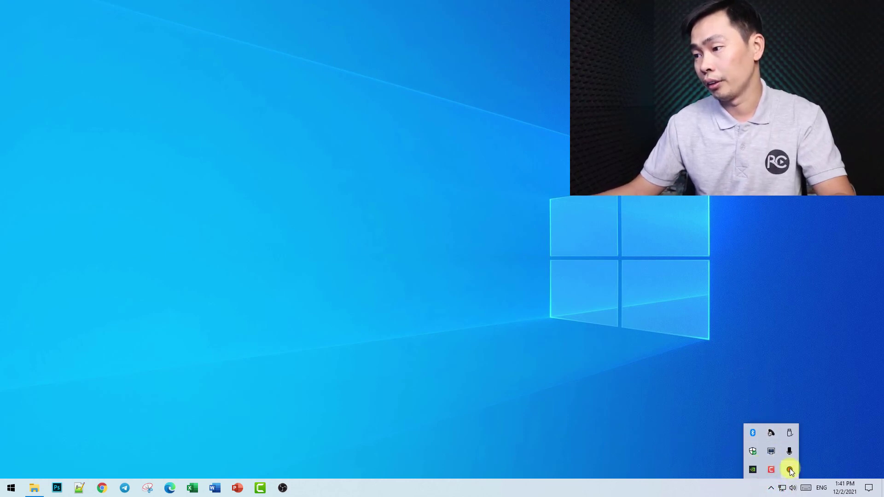
{"action": "left_click", "coordinate": [288, 329]}
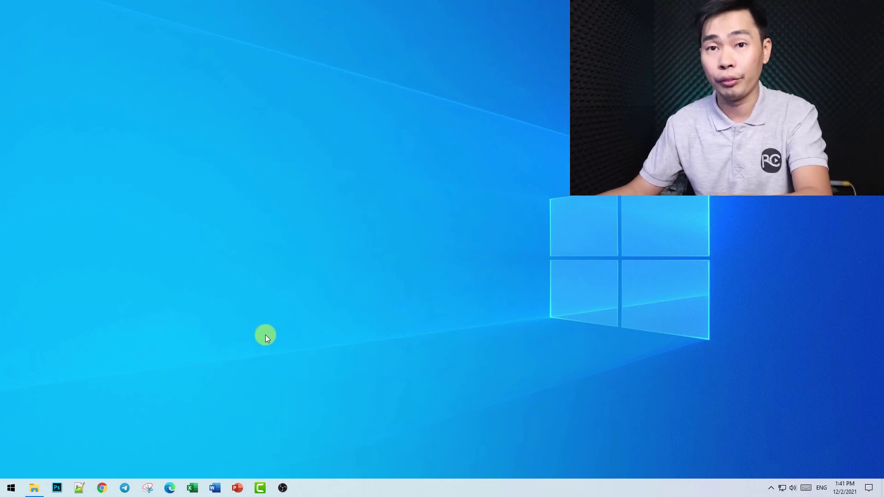
{"action": "left_click", "coordinate": [771, 488]}
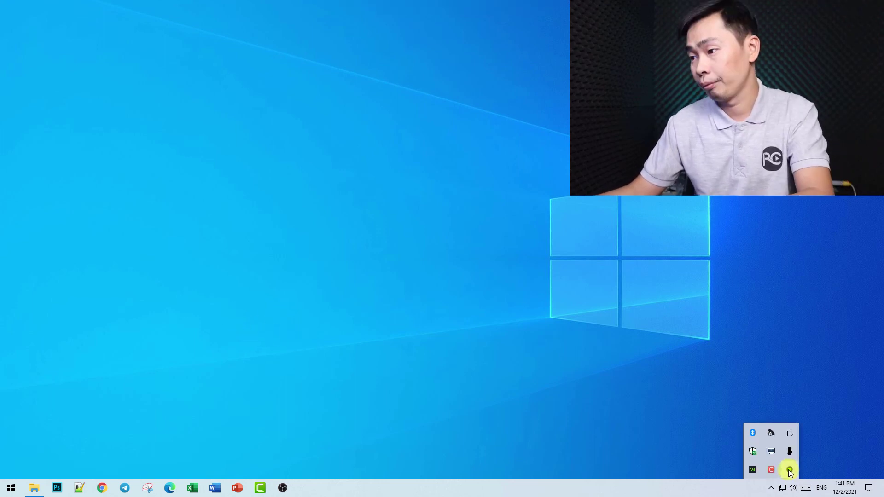
{"action": "left_click", "coordinate": [790, 469]}
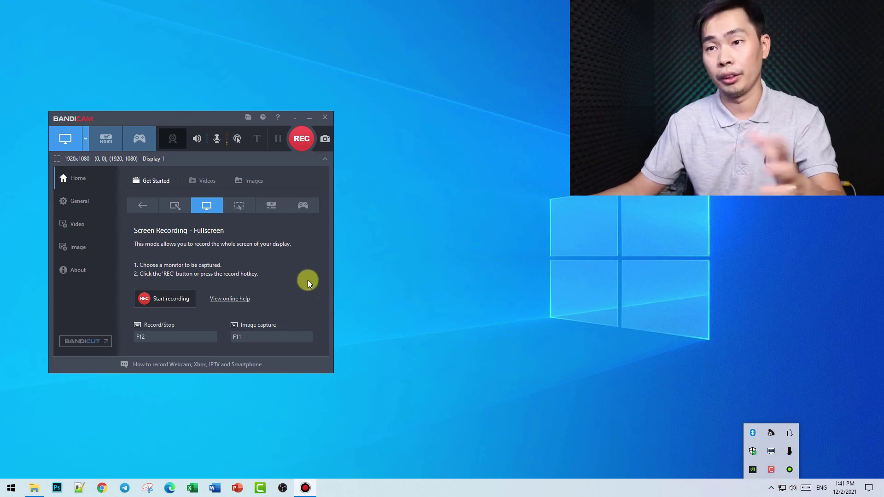
Open the D:\Bandicam Record Files output folder from General settings and right-click the recorded MP4
{"action": "left_click", "coordinate": [79, 205]}
{"action": "left_click", "coordinate": [303, 208]}
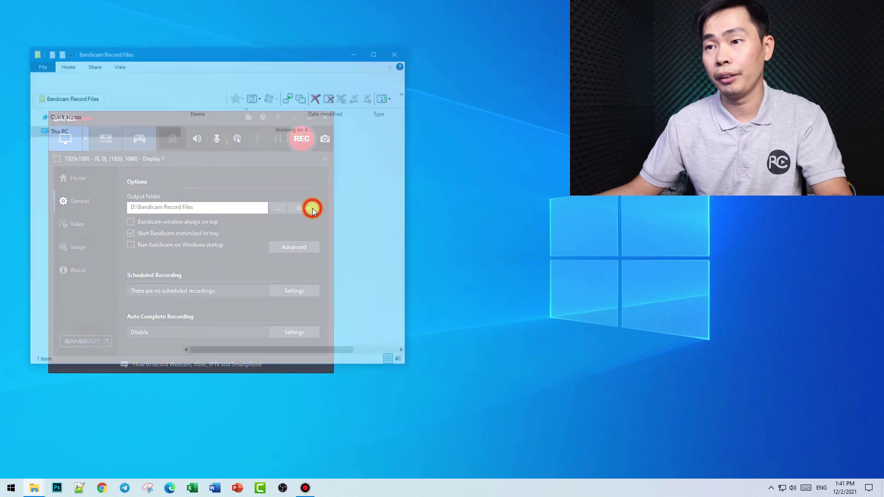
{"action": "left_click_drag", "start_coordinate": [280, 150], "coordinate": [188, 79]}
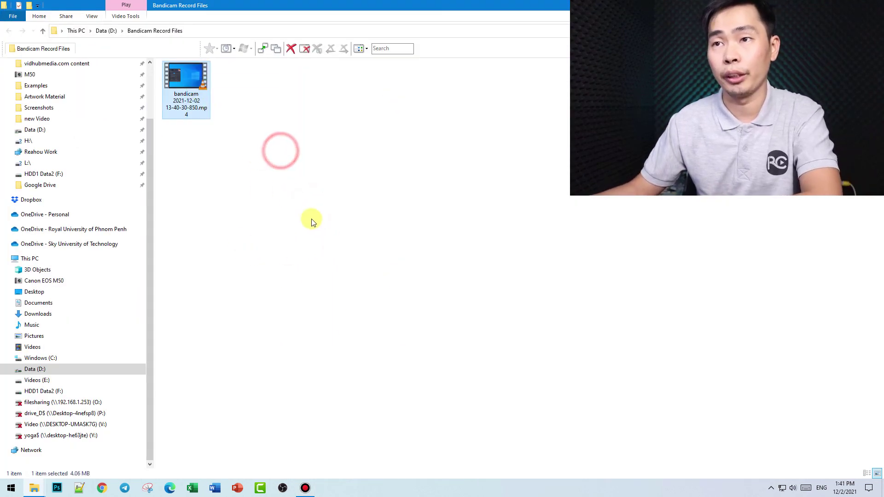
{"action": "left_click", "coordinate": [292, 197]}
{"action": "left_click", "coordinate": [203, 99]}
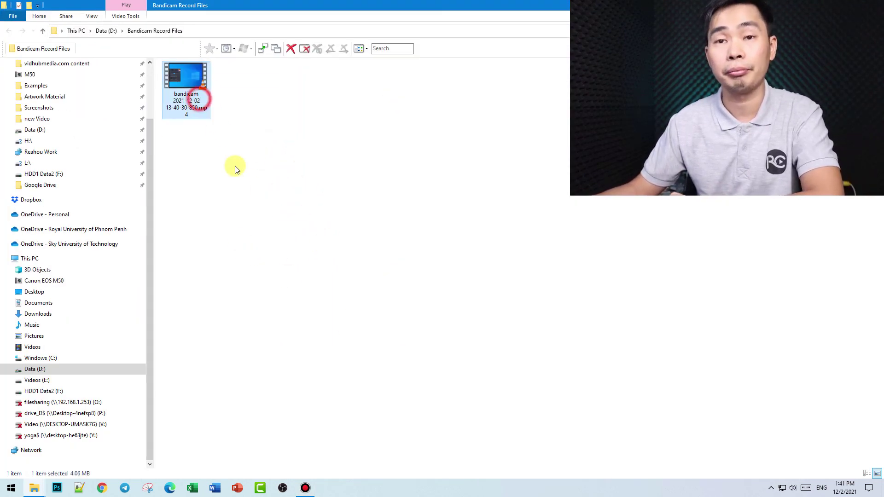
{"action": "right_click", "coordinate": [184, 88]}
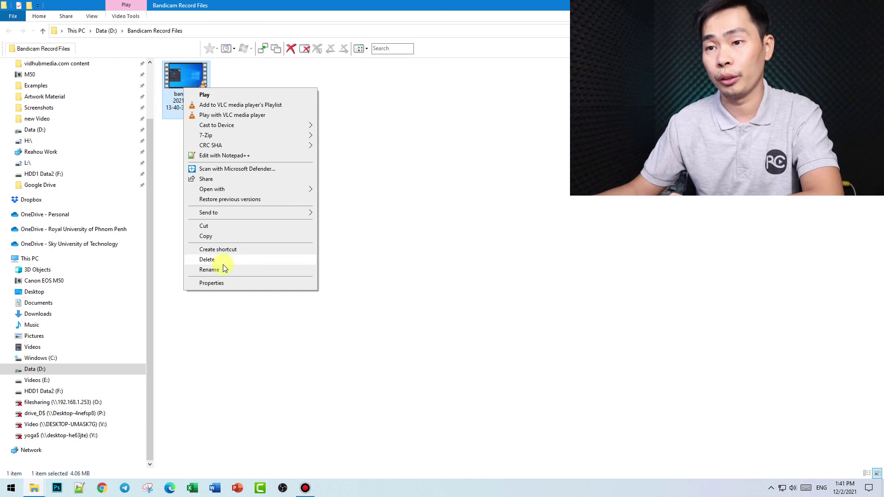
Play the bandicam MP4 in VLC, skipping ahead to about 00:18, 00:25 and 00:34
{"action": "left_click", "coordinate": [226, 95]}
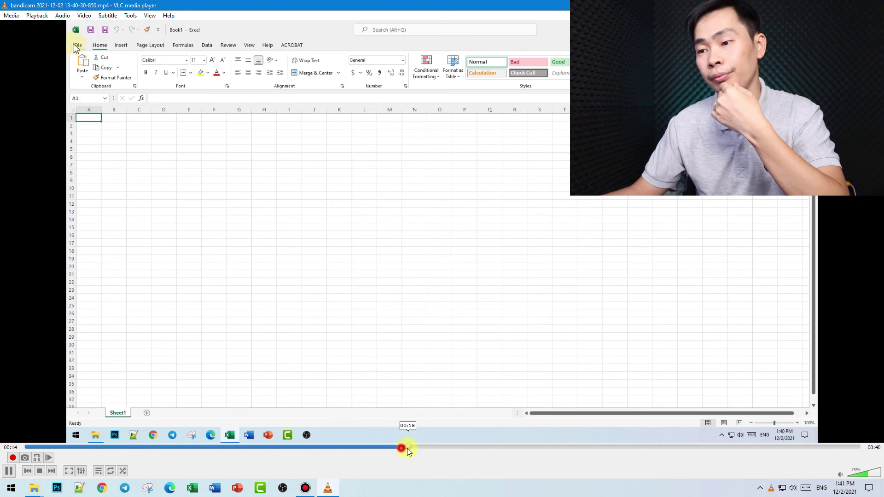
{"action": "left_click", "coordinate": [401, 447]}
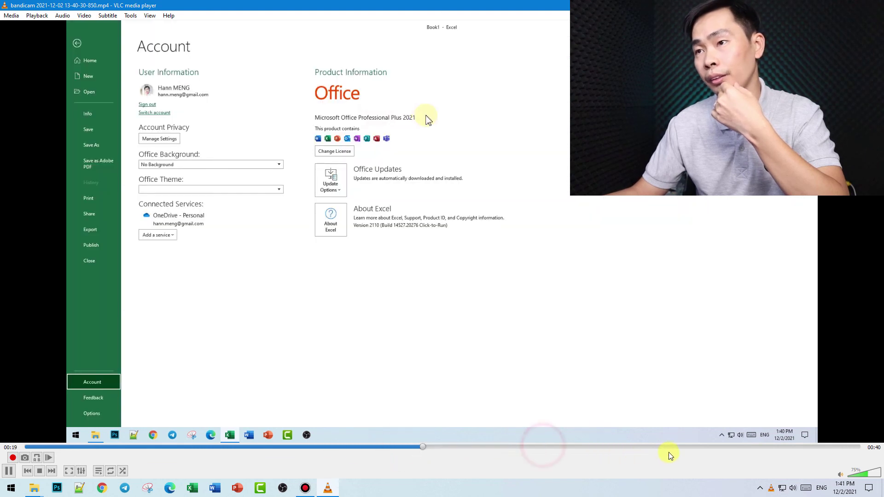
{"action": "left_click", "coordinate": [671, 452]}
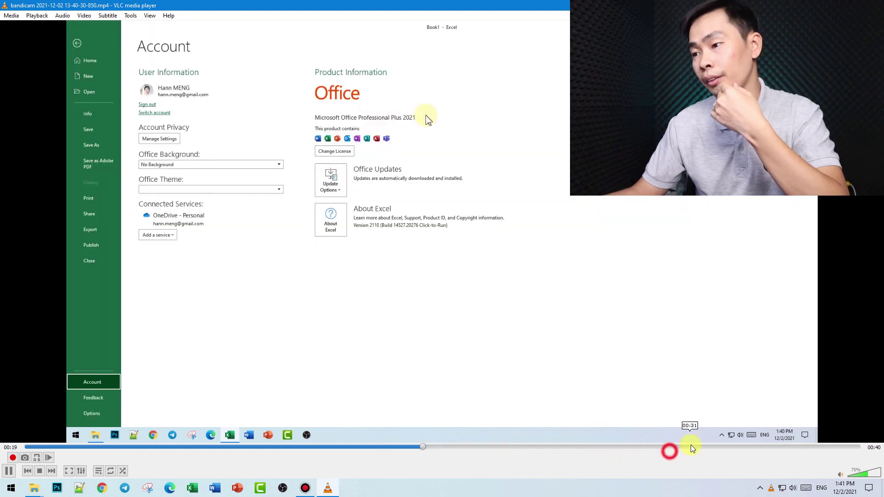
{"action": "left_click", "coordinate": [738, 444]}
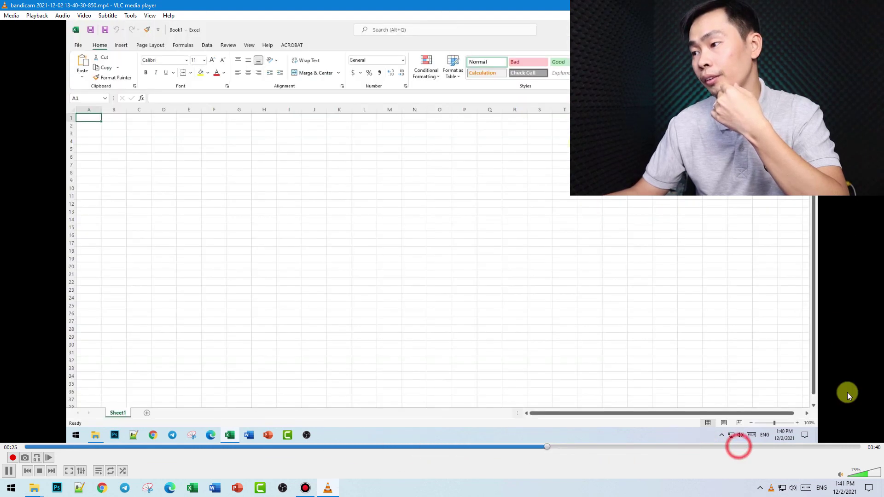
{"action": "left_click", "coordinate": [828, 447]}
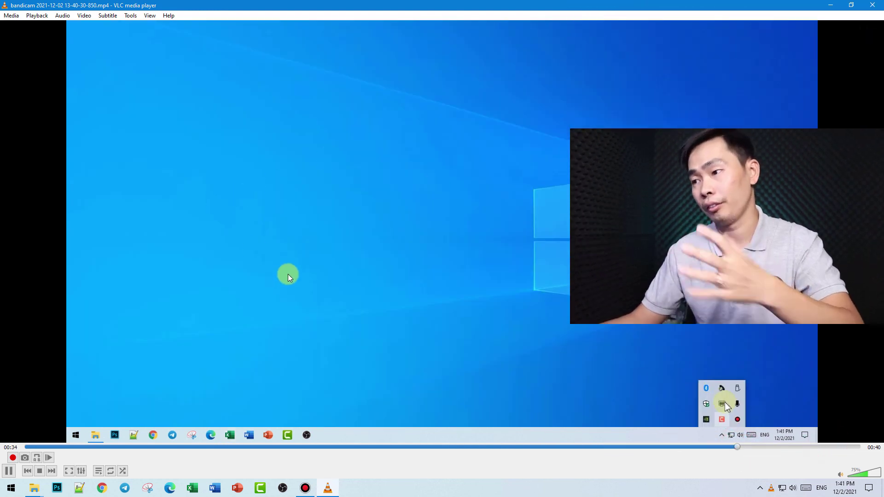
Close VLC and open the MP4's Properties, noting its 4.06 MB file size
{"action": "left_click", "coordinate": [877, 6]}
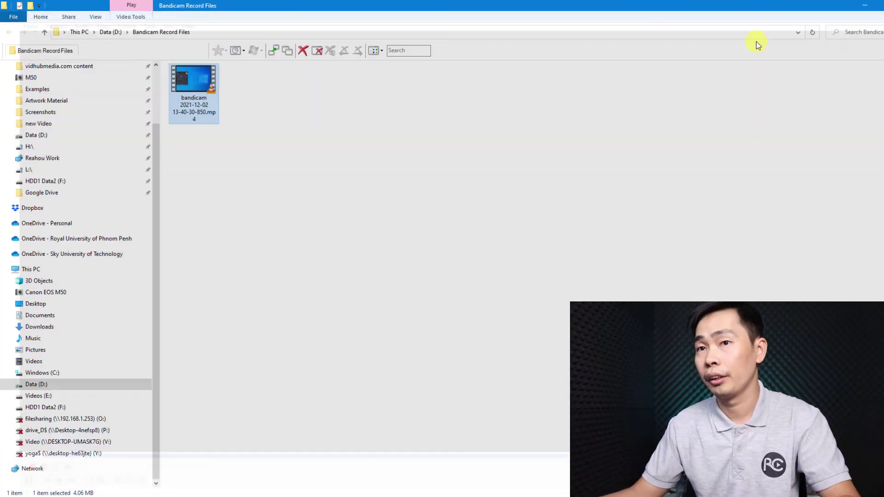
{"action": "right_click", "coordinate": [299, 154]}
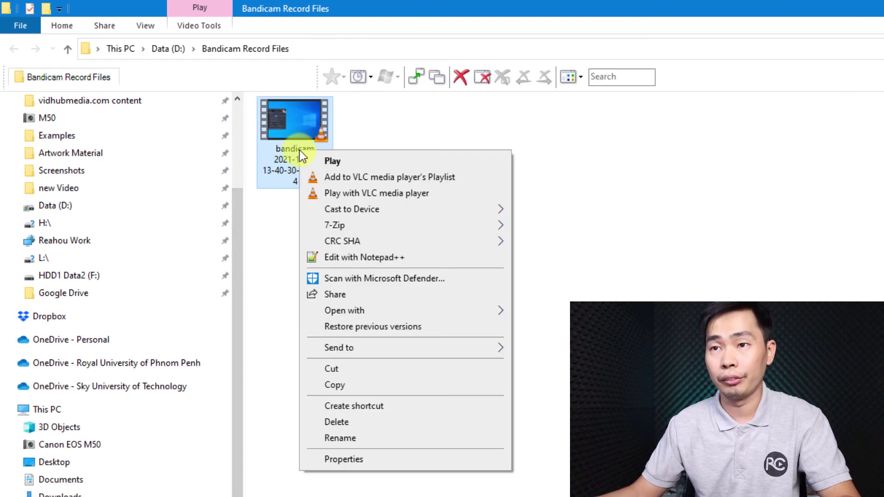
{"action": "left_click", "coordinate": [347, 460]}
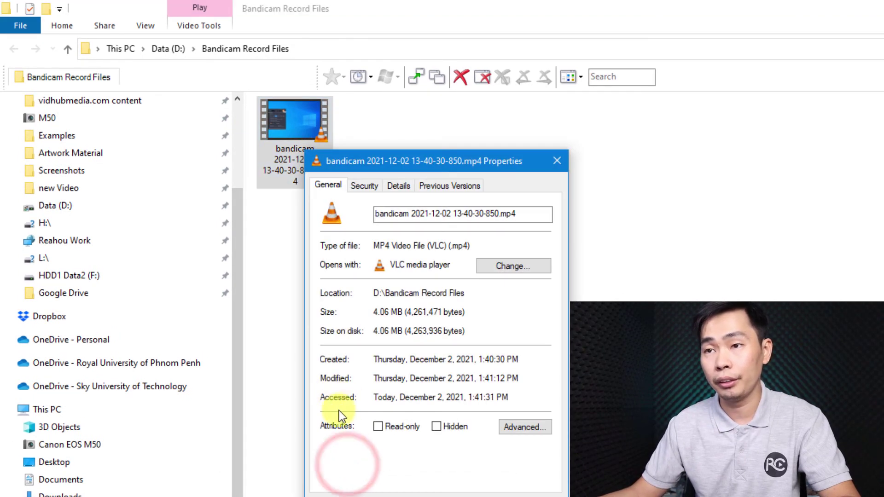
{"action": "left_click_drag", "start_coordinate": [376, 310], "coordinate": [473, 309]}
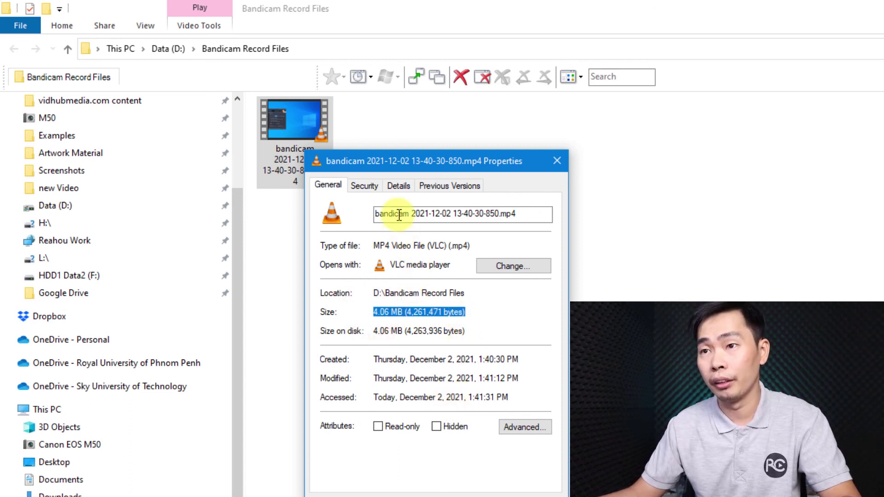
Check the Details tab: 26.55 frames/second, 1920×1080 frame size, 00:00:40 length
{"action": "left_click", "coordinate": [400, 185]}
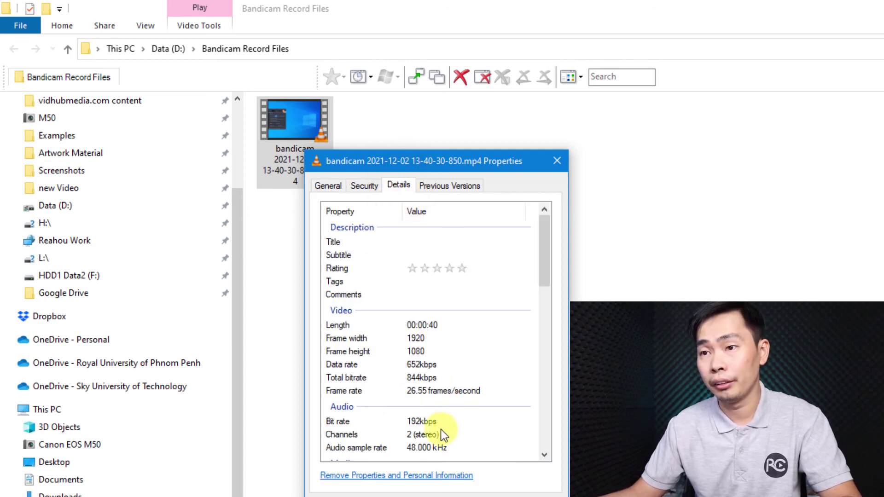
{"action": "left_click", "coordinate": [419, 391]}
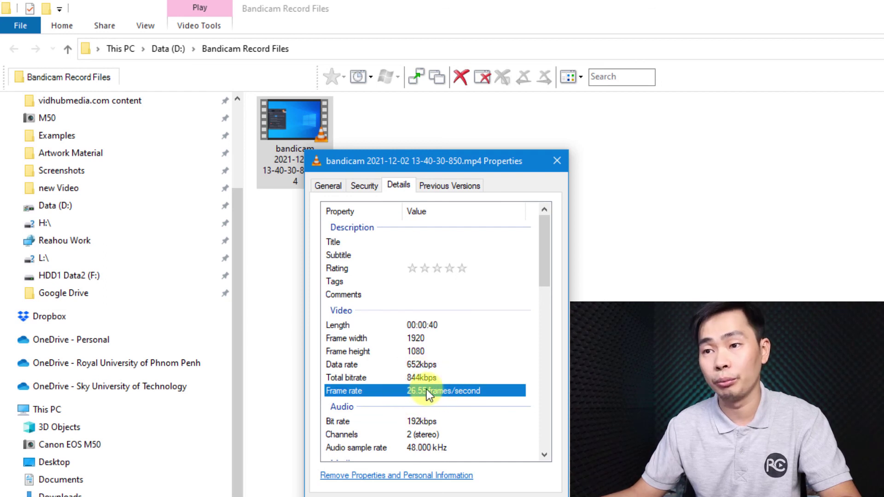
{"action": "left_click", "coordinate": [421, 349]}
{"action": "left_click", "coordinate": [416, 336]}
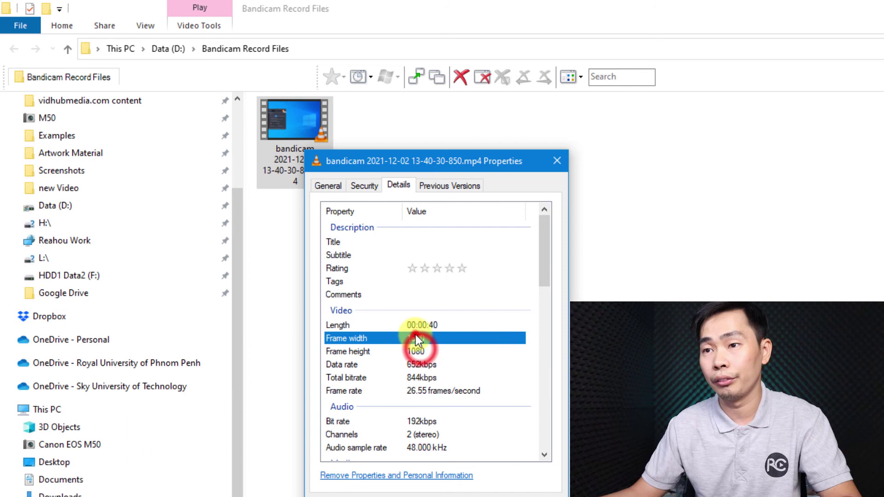
{"action": "left_click", "coordinate": [418, 350]}
{"action": "left_click", "coordinate": [437, 323]}
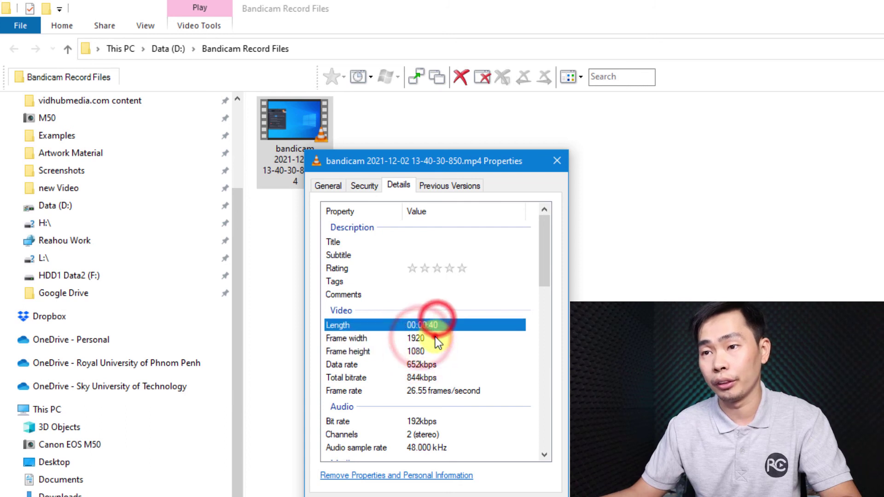
{"action": "left_click", "coordinate": [433, 351]}
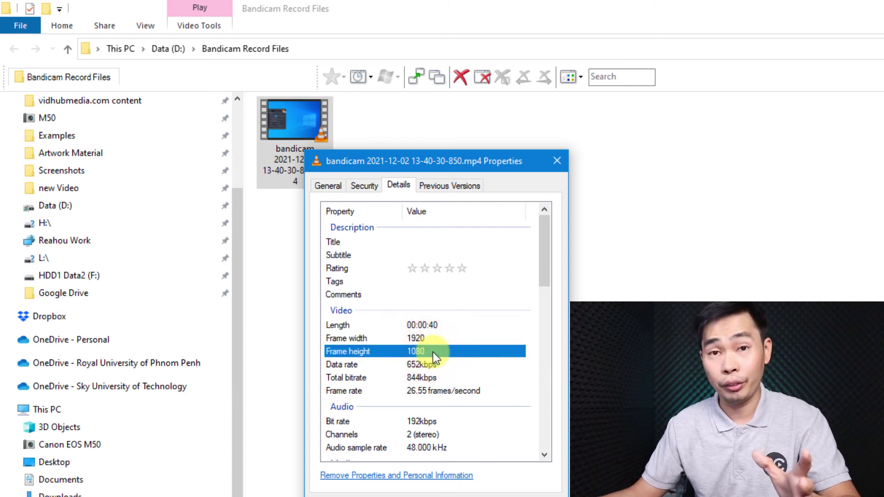
{"action": "left_click", "coordinate": [429, 338]}
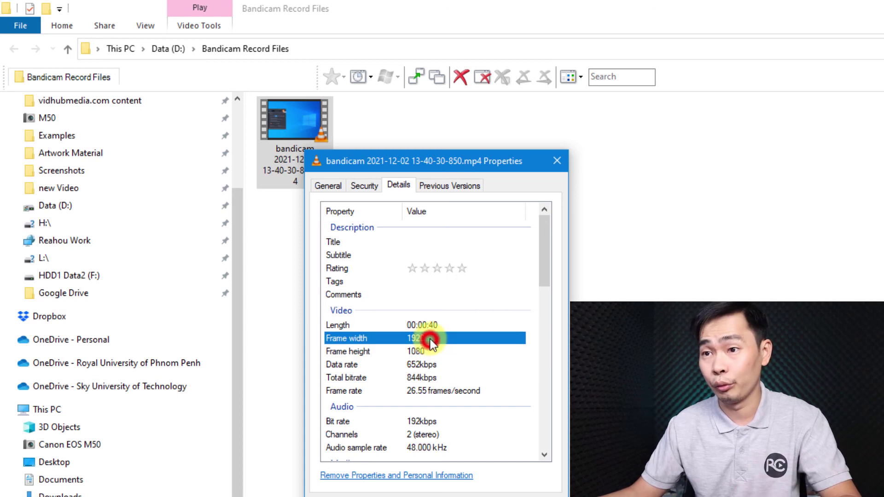
{"action": "left_click", "coordinate": [430, 351]}
{"action": "scroll", "coordinate": [439, 340], "scroll_direction": "down", "scroll_amount": 2}
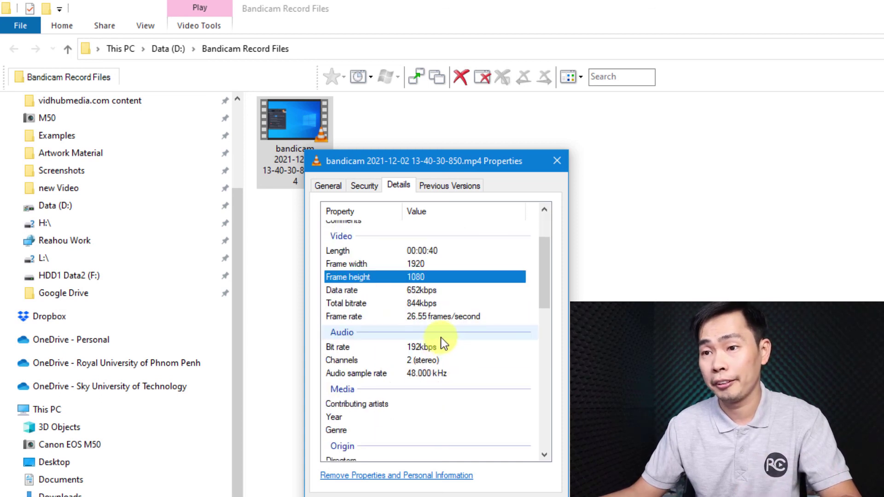
{"action": "scroll", "coordinate": [439, 338], "scroll_direction": "up", "scroll_amount": 2}
Return to the General tab, close the Properties dialog and deselect the file
{"action": "left_click", "coordinate": [328, 186]}
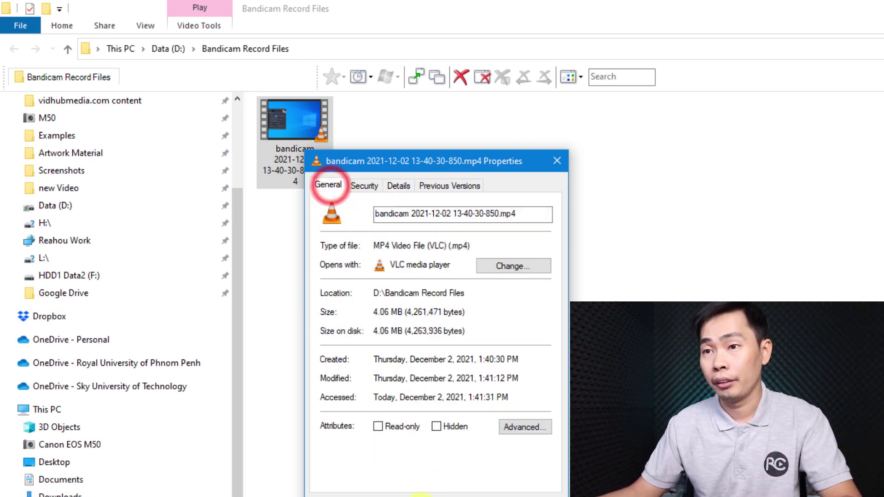
{"action": "left_click", "coordinate": [418, 491]}
{"action": "left_click", "coordinate": [374, 292]}
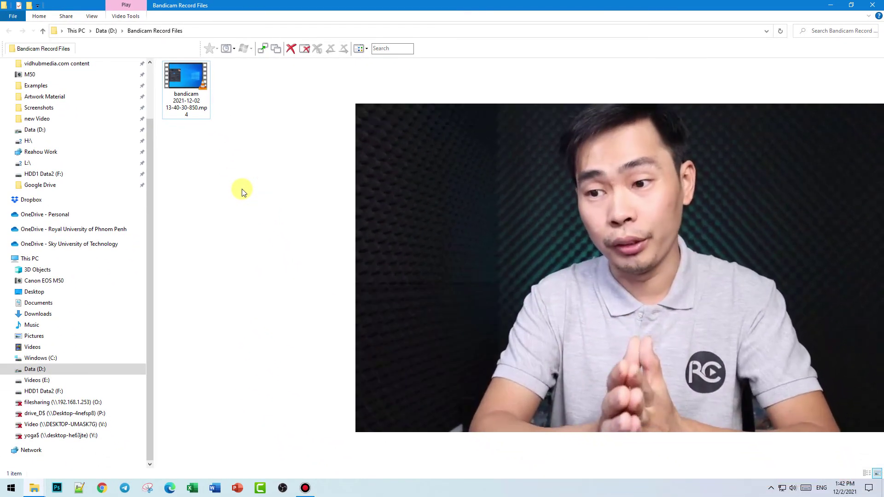
Restore Bandicam from the taskbar on its General page with output folder D:\Bandicam Record Files
{"action": "left_click", "coordinate": [306, 487]}
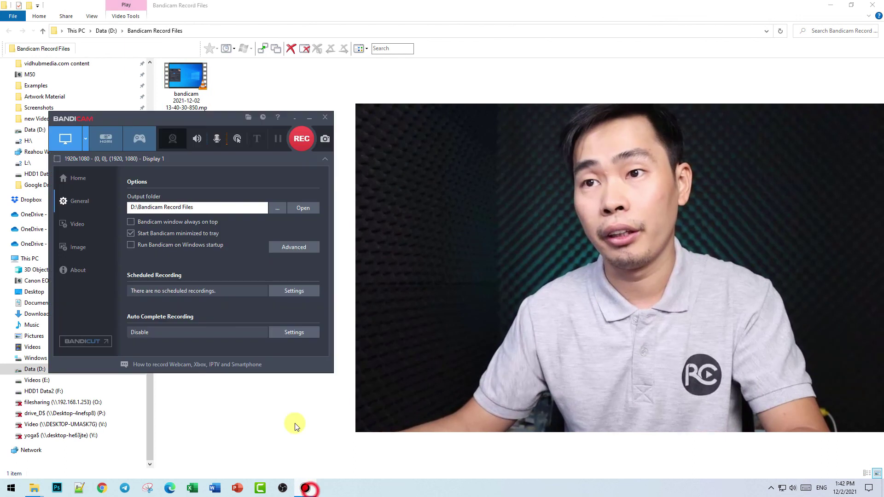